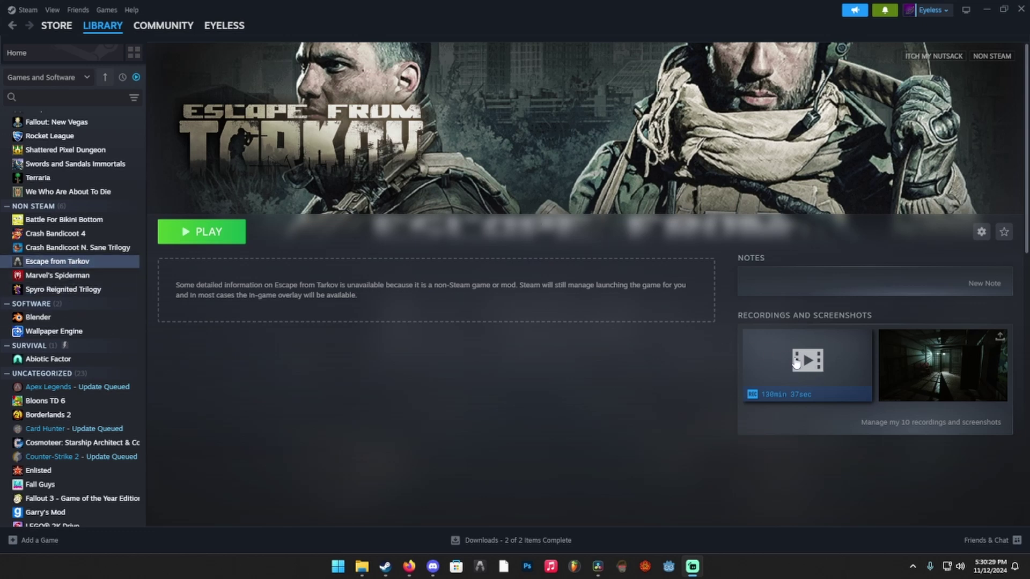
Play back the existing Escape from Tarkov gameplay recordings at different points of the timeline, and close the recordings window.
{"action": "left_click", "coordinate": [910, 423]}
{"action": "left_click", "coordinate": [143, 163]}
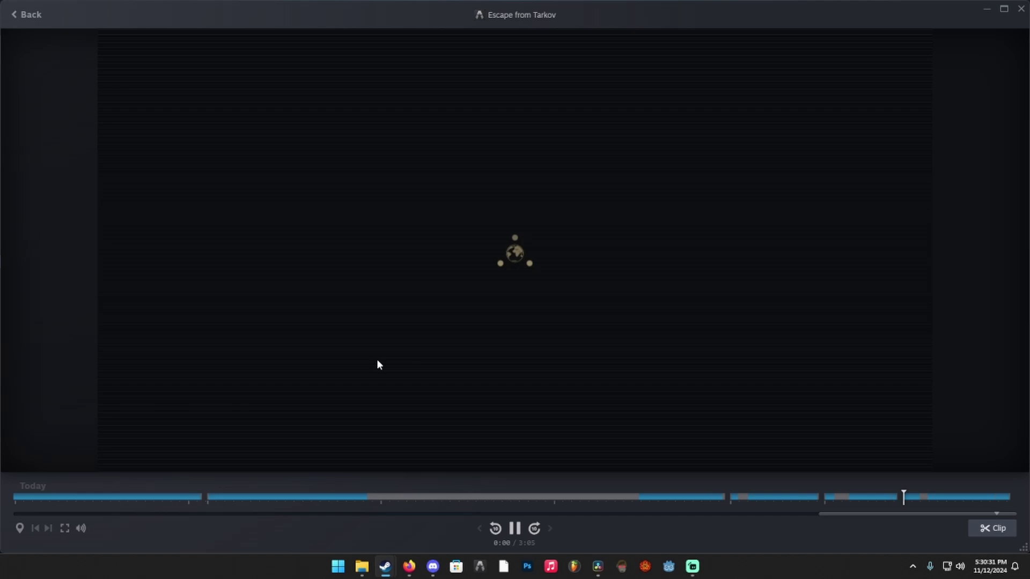
{"action": "left_click", "coordinate": [202, 499]}
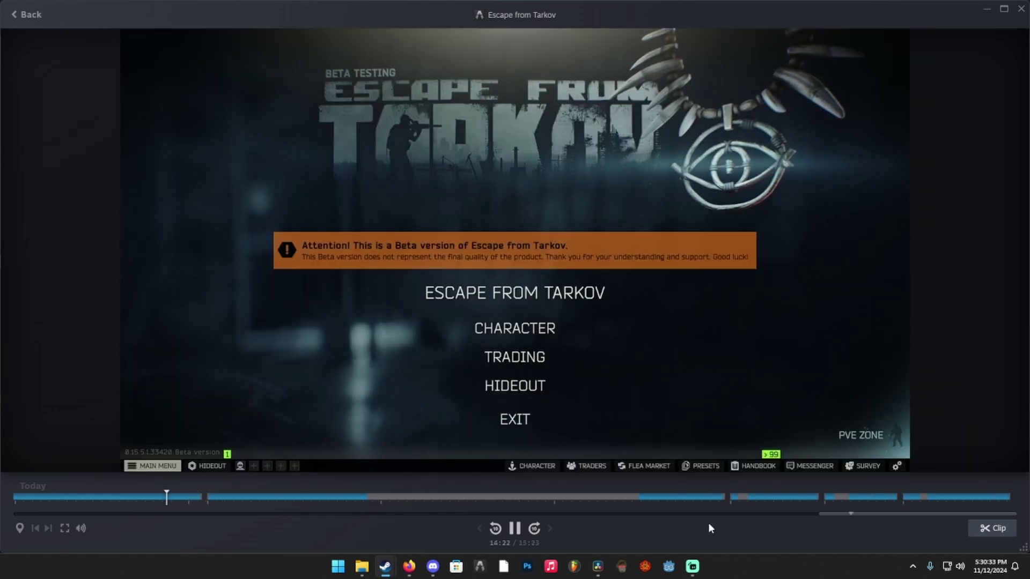
{"action": "left_click", "coordinate": [515, 529]}
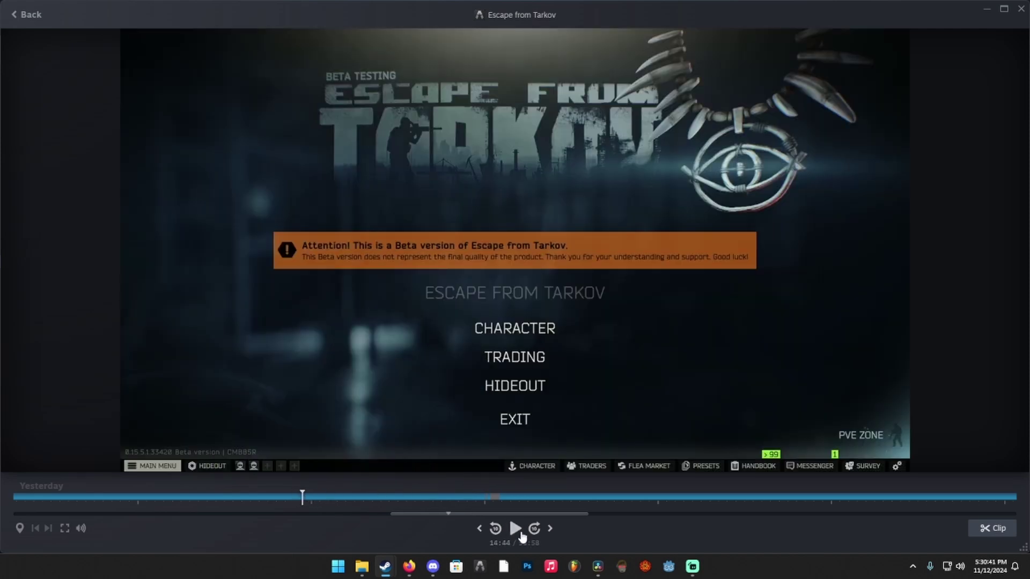
{"action": "left_click", "coordinate": [515, 529]}
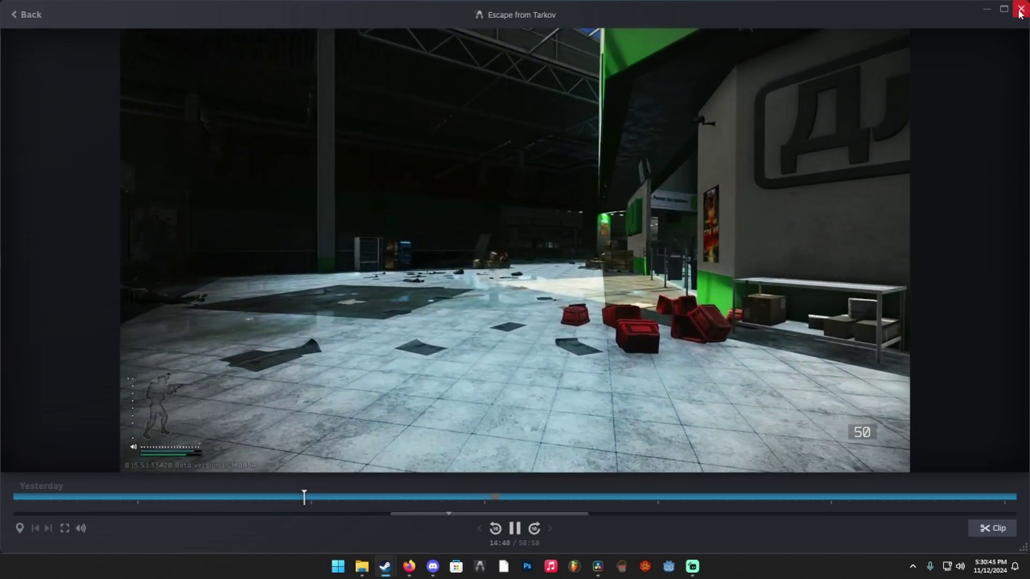
{"action": "left_click", "coordinate": [1020, 12]}
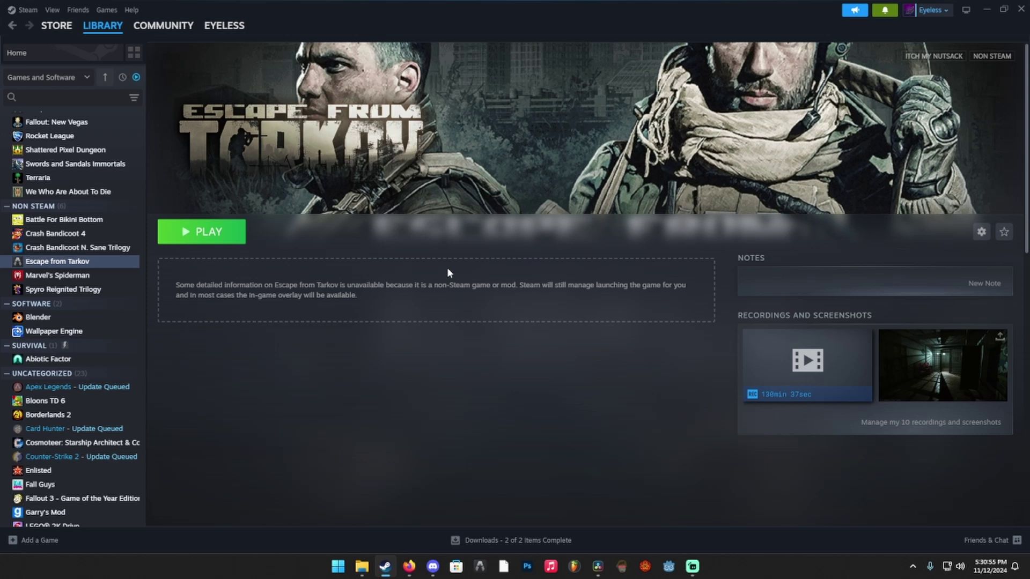
Review Steam's Game Recording settings, including the recording mode, shortcut keys, game-specific settings and recordings folder, and close the settings.
{"action": "left_click", "coordinate": [52, 10]}
{"action": "left_click", "coordinate": [25, 9]}
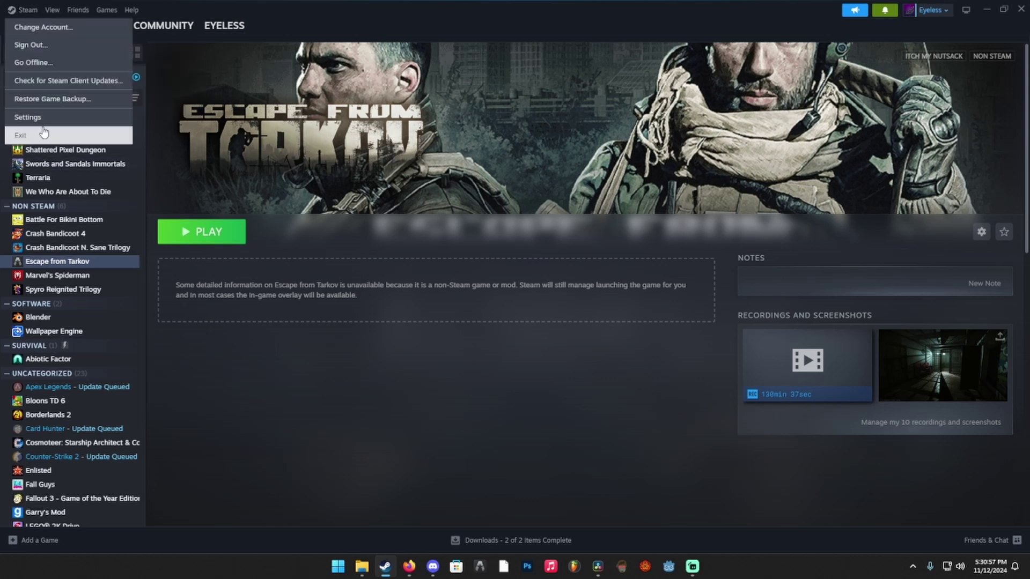
{"action": "left_click", "coordinate": [30, 117]}
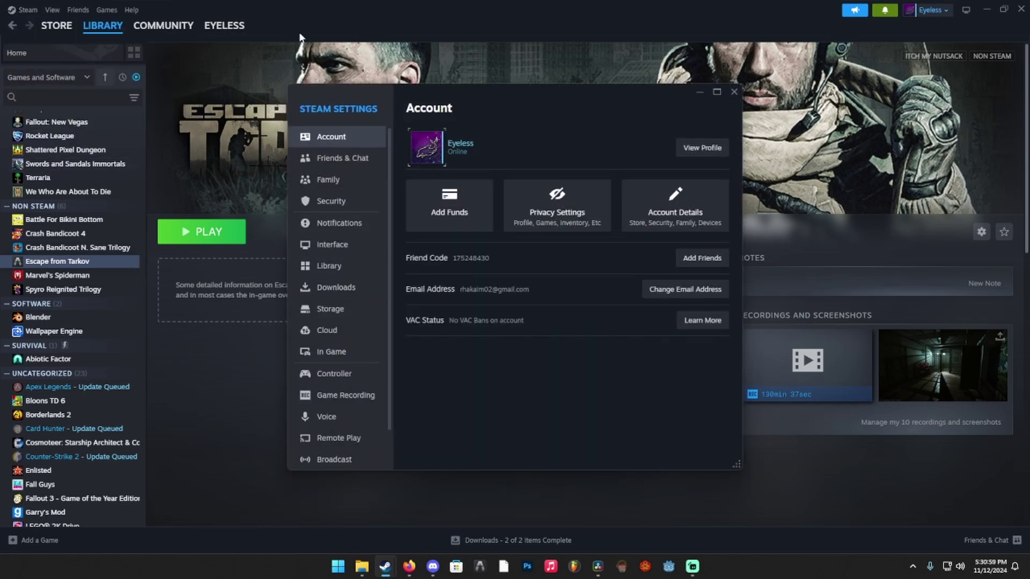
{"action": "left_click", "coordinate": [371, 401]}
{"action": "scroll", "coordinate": [531, 199], "scroll_direction": "down", "scroll_amount": 1}
{"action": "scroll", "coordinate": [466, 185], "scroll_direction": "down", "scroll_amount": 1}
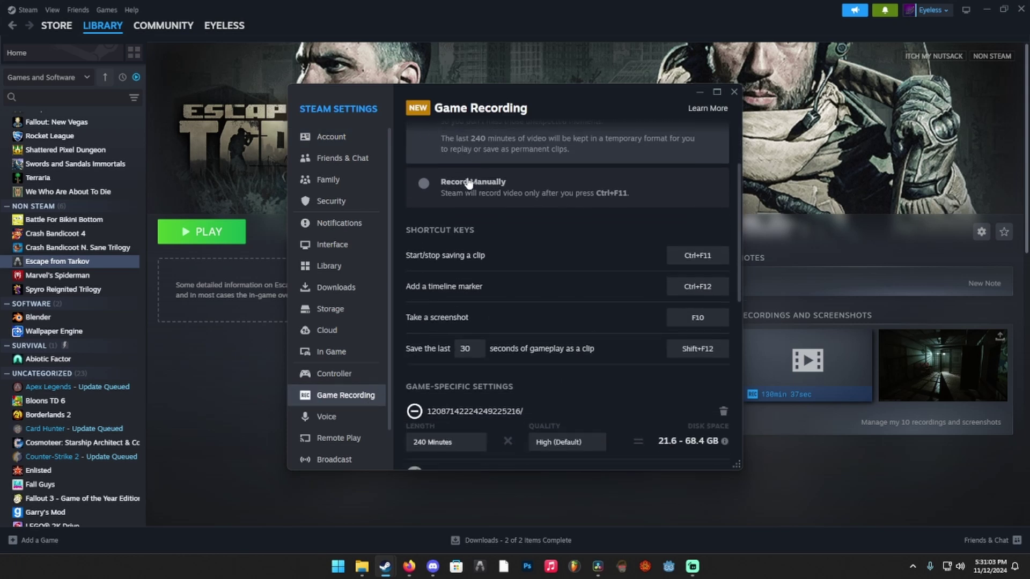
{"action": "scroll", "coordinate": [468, 183], "scroll_direction": "down", "scroll_amount": 1}
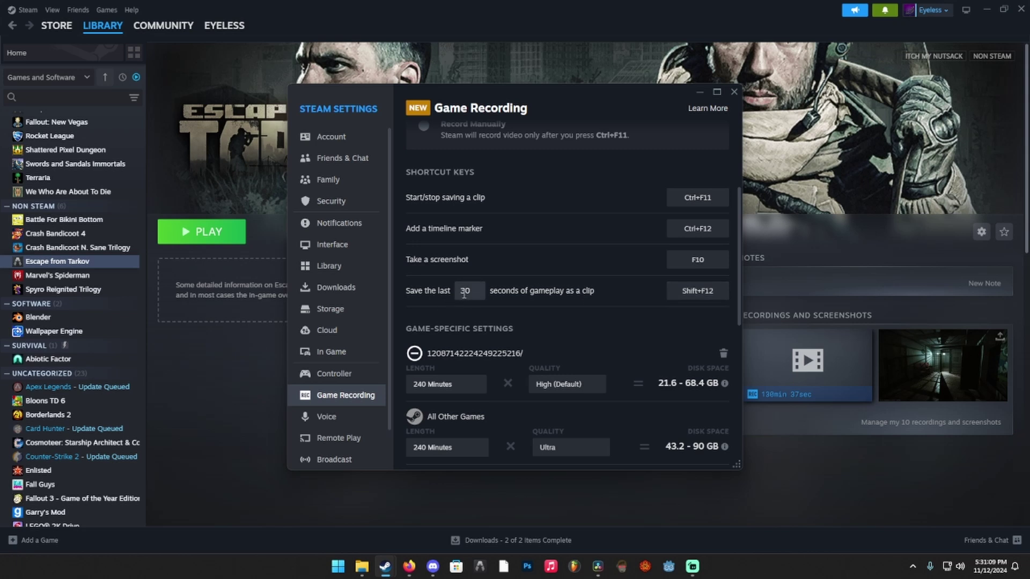
{"action": "scroll", "coordinate": [464, 293], "scroll_direction": "down", "scroll_amount": 3}
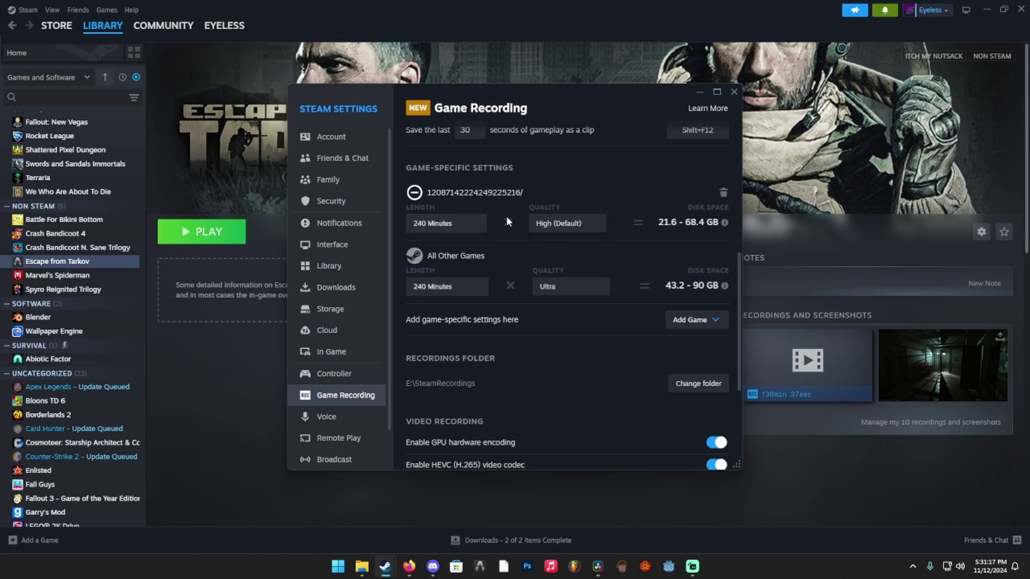
{"action": "left_click", "coordinate": [202, 167]}
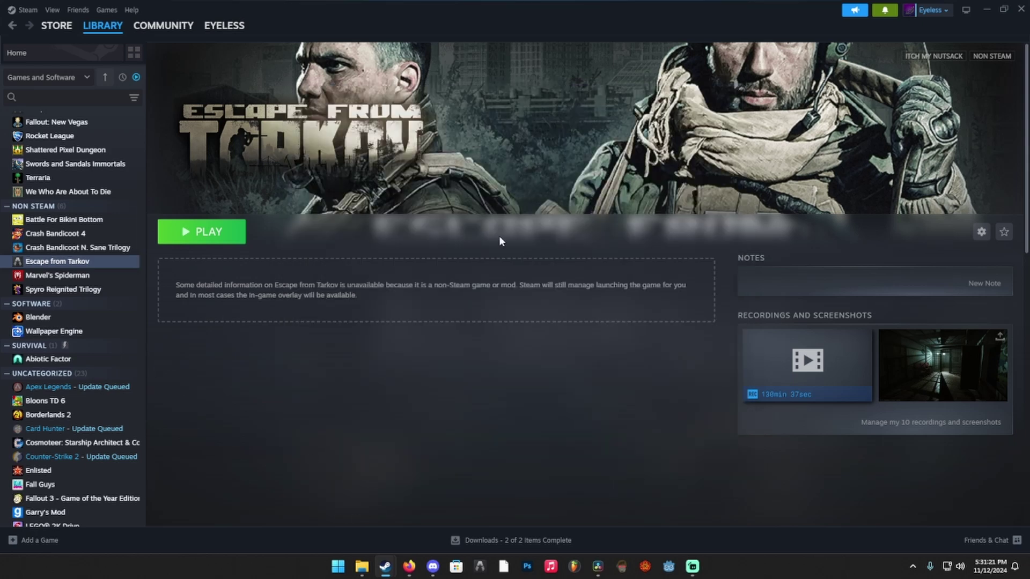
Switch to the Battlestate Games launcher, check its options for what happens when the game is launched, and close the launcher.
{"action": "left_click", "coordinate": [488, 566]}
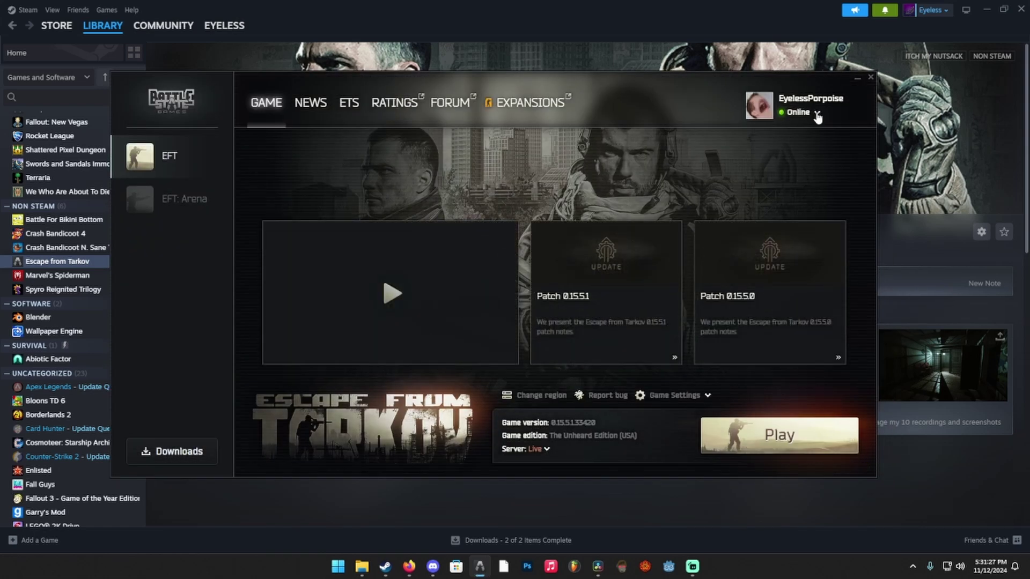
{"action": "left_click", "coordinate": [817, 114]}
{"action": "left_click", "coordinate": [743, 233]}
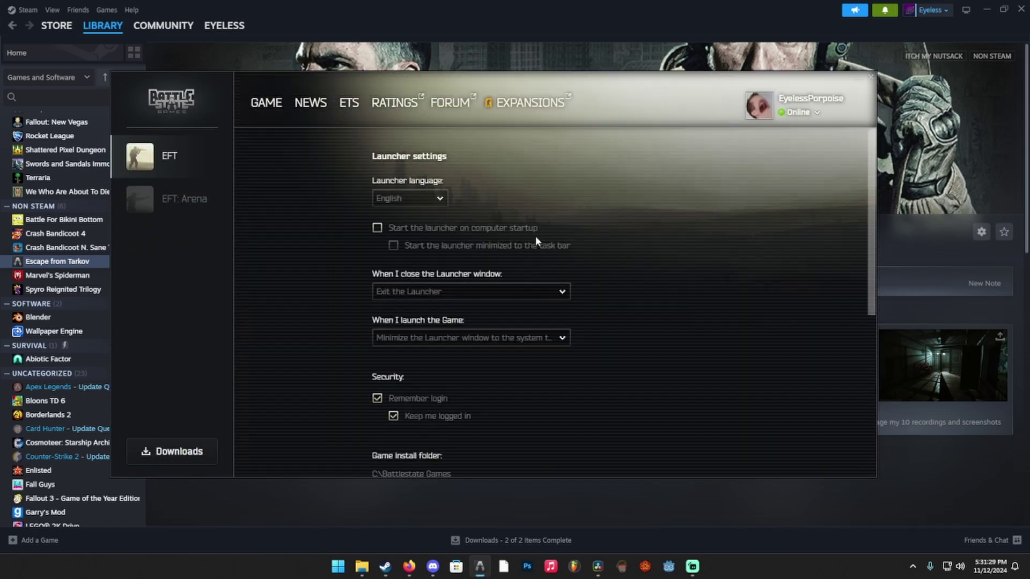
{"action": "scroll", "coordinate": [535, 238], "scroll_direction": "down", "scroll_amount": 1}
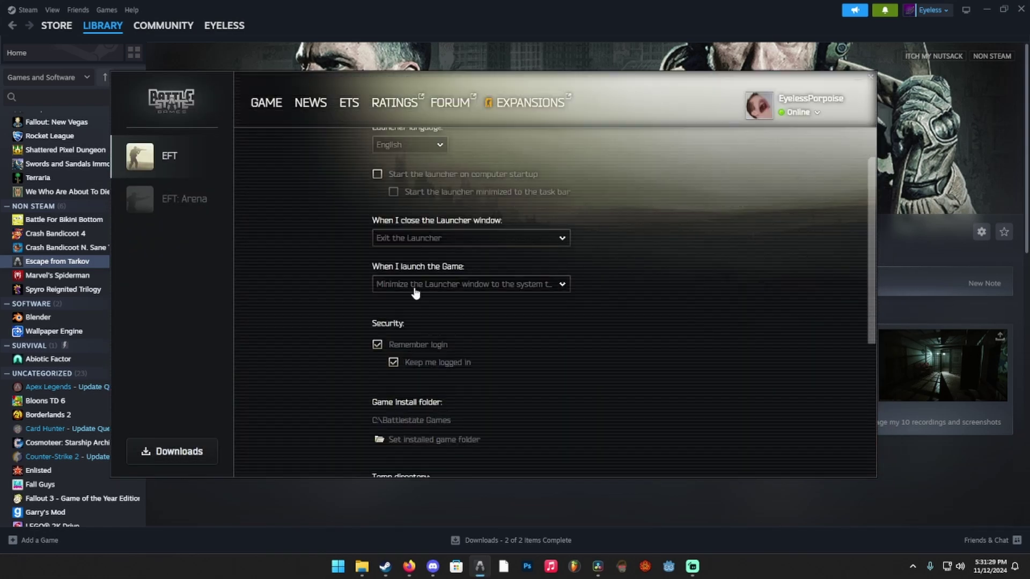
{"action": "left_click", "coordinate": [519, 289]}
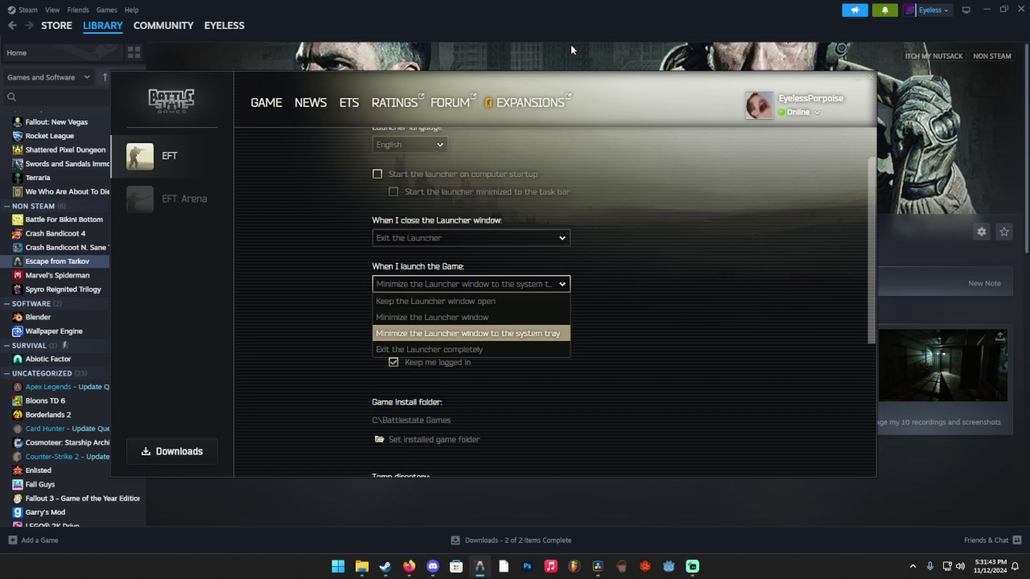
{"action": "left_click", "coordinate": [872, 78]}
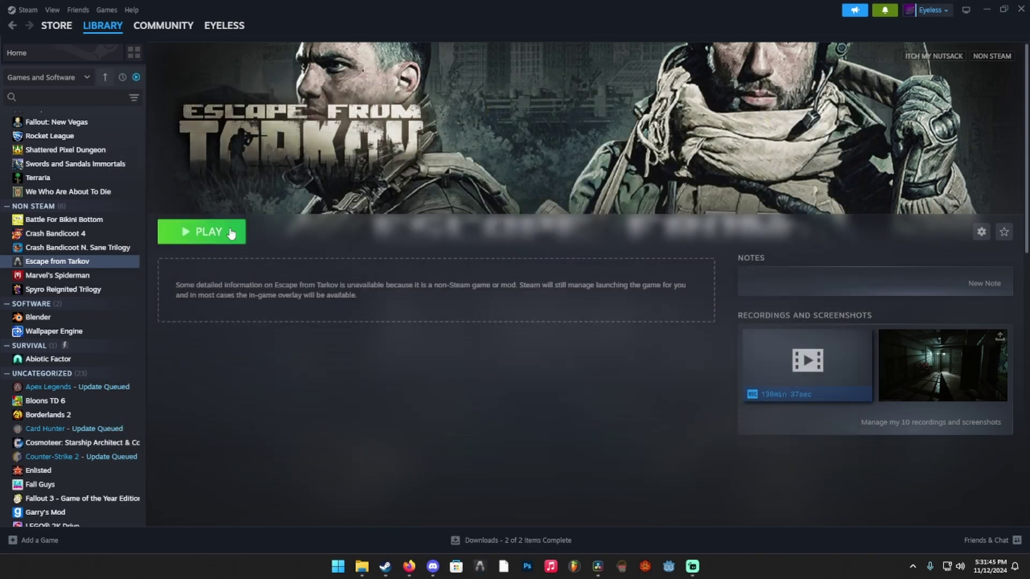
Inspect the target path in the shortcut properties of Escape from Tarkov in the Steam library, and close the properties.
{"action": "right_click", "coordinate": [54, 262]}
{"action": "left_click", "coordinate": [86, 367]}
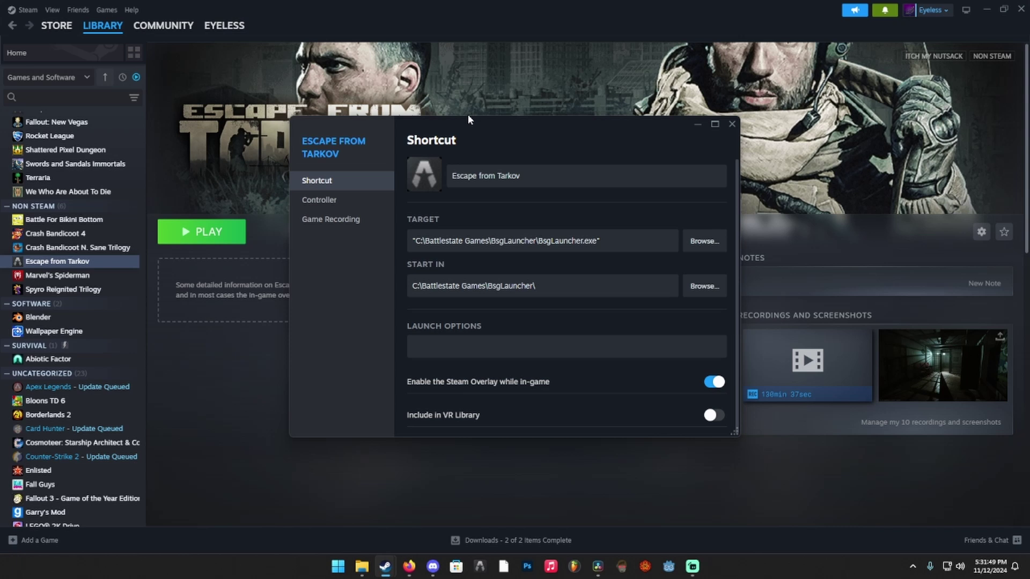
{"action": "left_click_drag", "start_coordinate": [465, 131], "coordinate": [418, 130]}
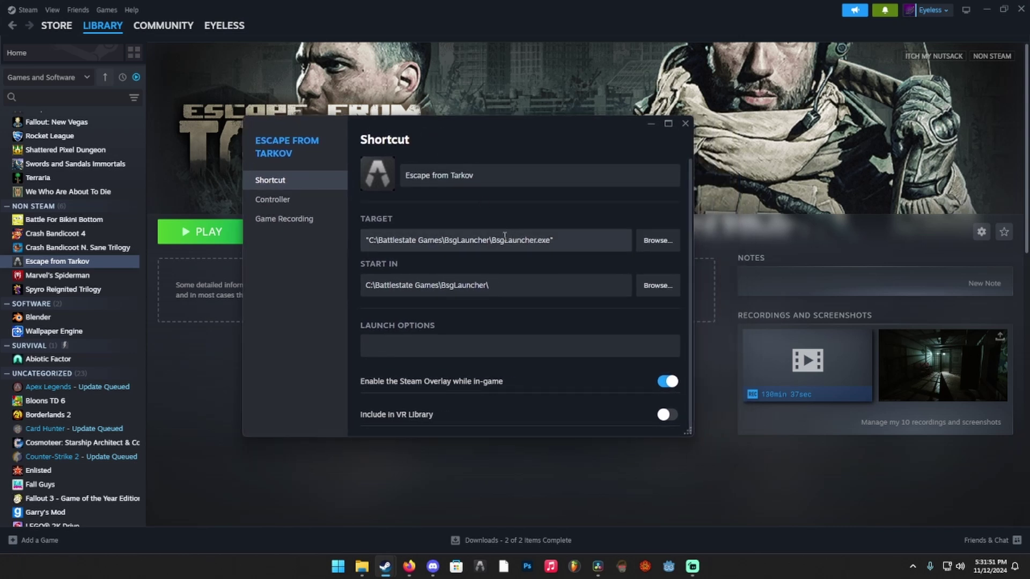
{"action": "left_click_drag", "start_coordinate": [556, 240], "coordinate": [419, 240]}
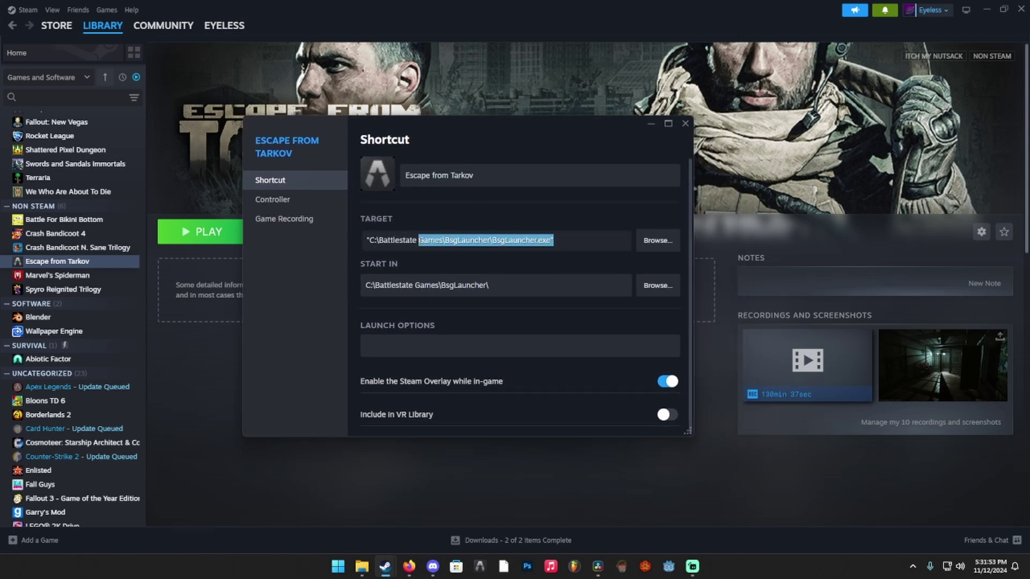
{"action": "left_click", "coordinate": [501, 240]}
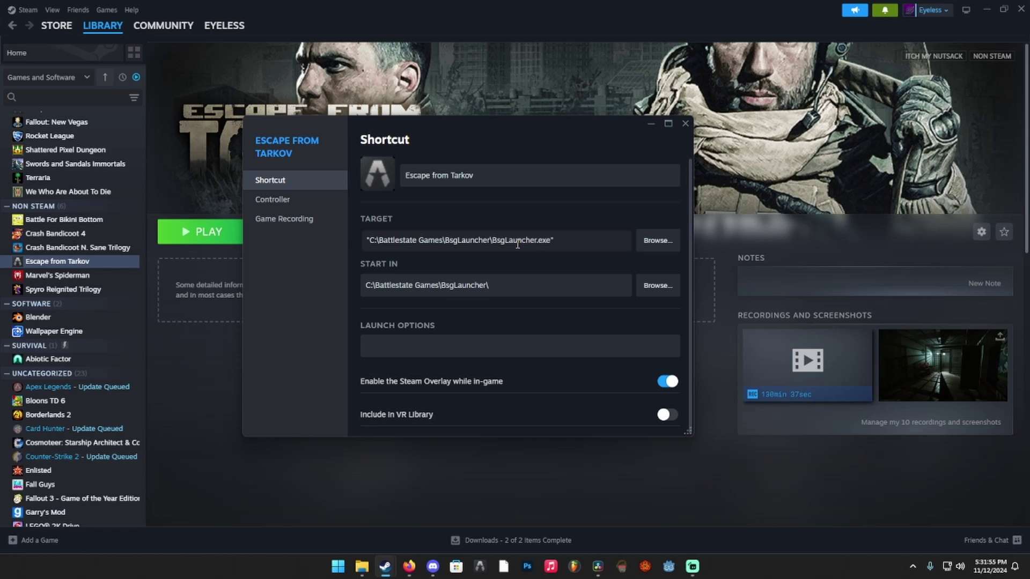
{"action": "left_click", "coordinate": [686, 126]}
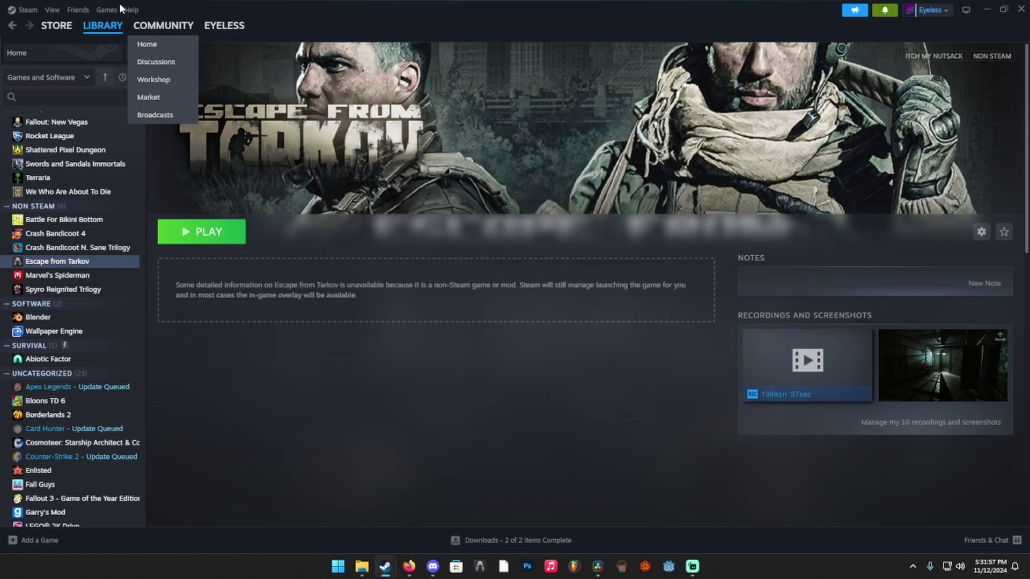
Browse to BsgLauncher.exe in C:\Battlestate Games\BsgLauncher as a non-Steam game to add, and cancel without adding it.
{"action": "mouse_move", "coordinate": [107, 9]}
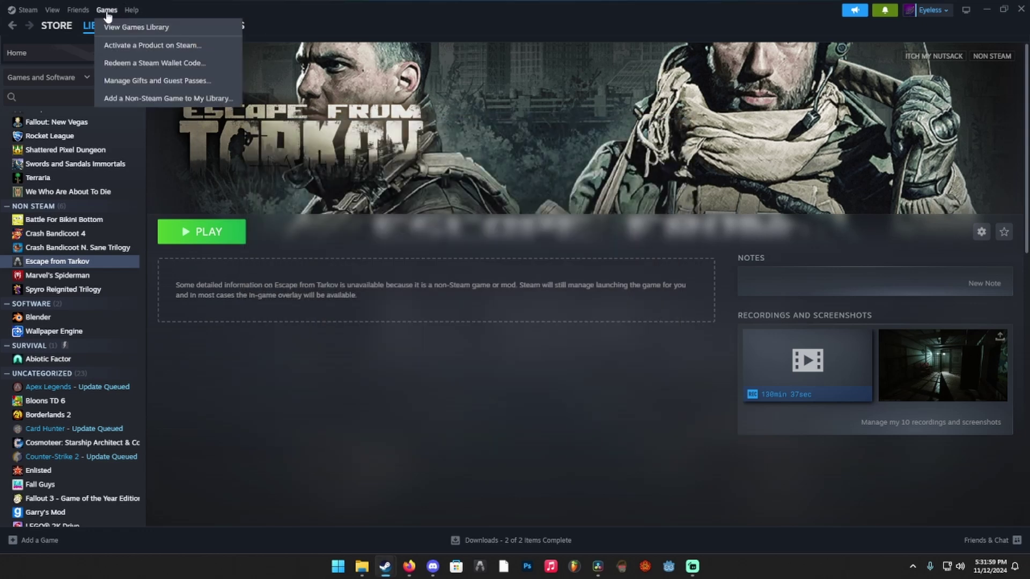
{"action": "left_click", "coordinate": [135, 99]}
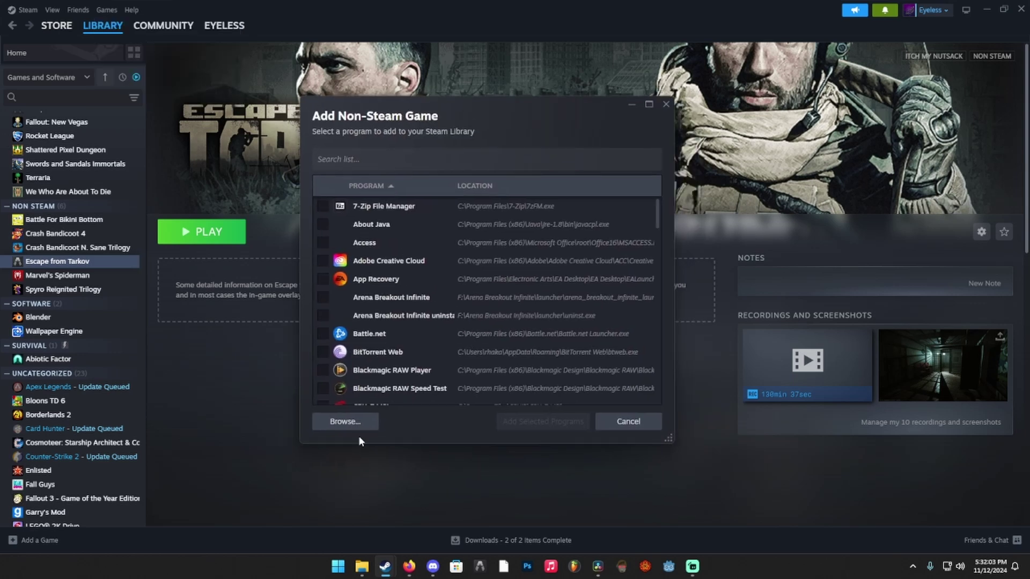
{"action": "left_click", "coordinate": [345, 422]}
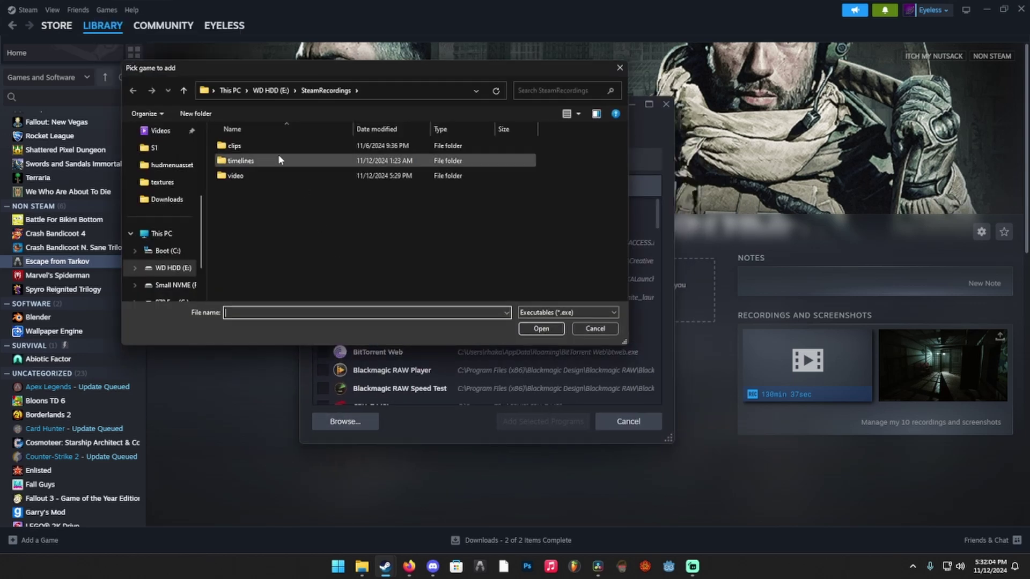
{"action": "left_click", "coordinate": [169, 252]}
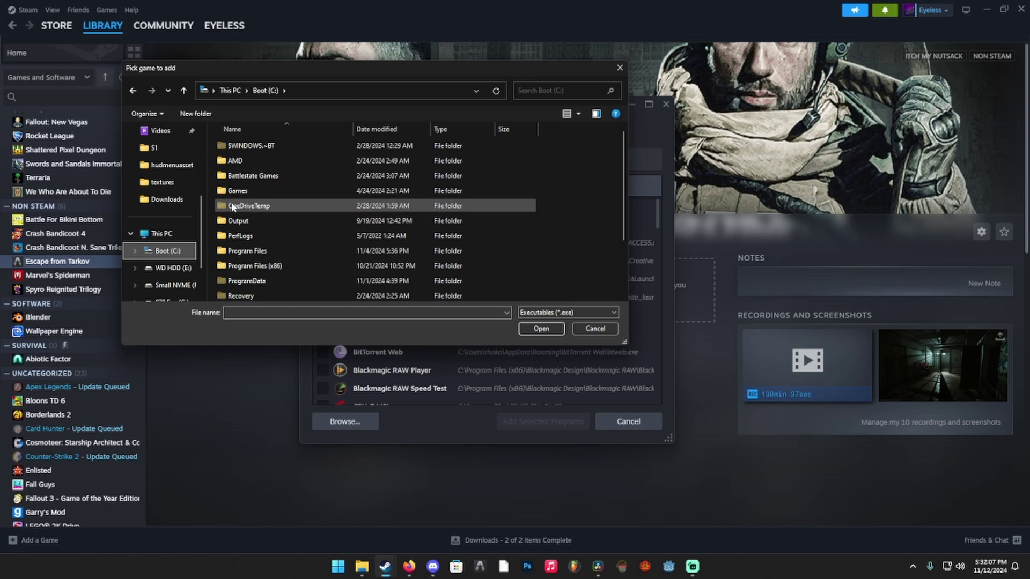
{"action": "double_click", "coordinate": [236, 175]}
{"action": "double_click", "coordinate": [239, 146]}
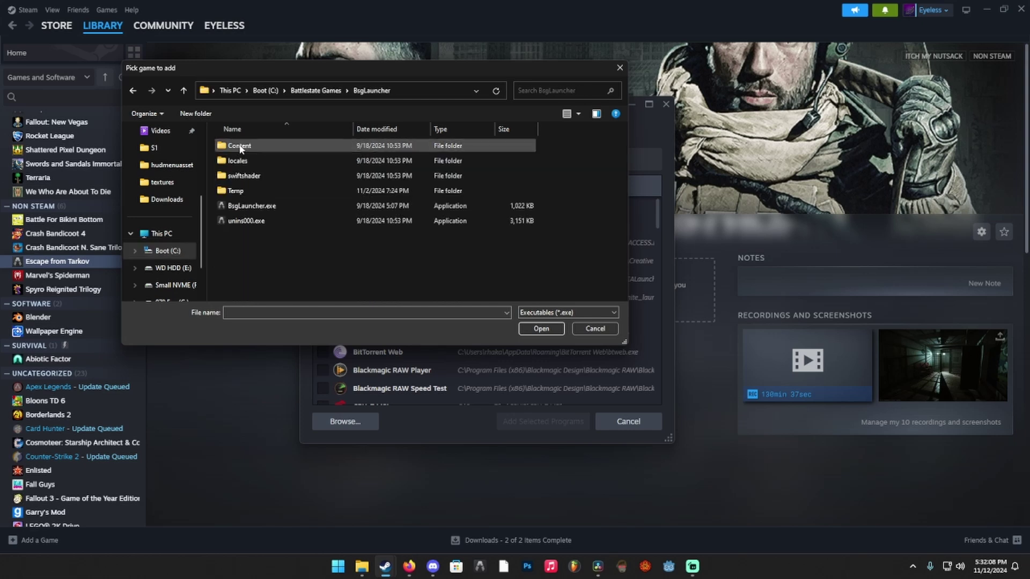
{"action": "left_click", "coordinate": [251, 206]}
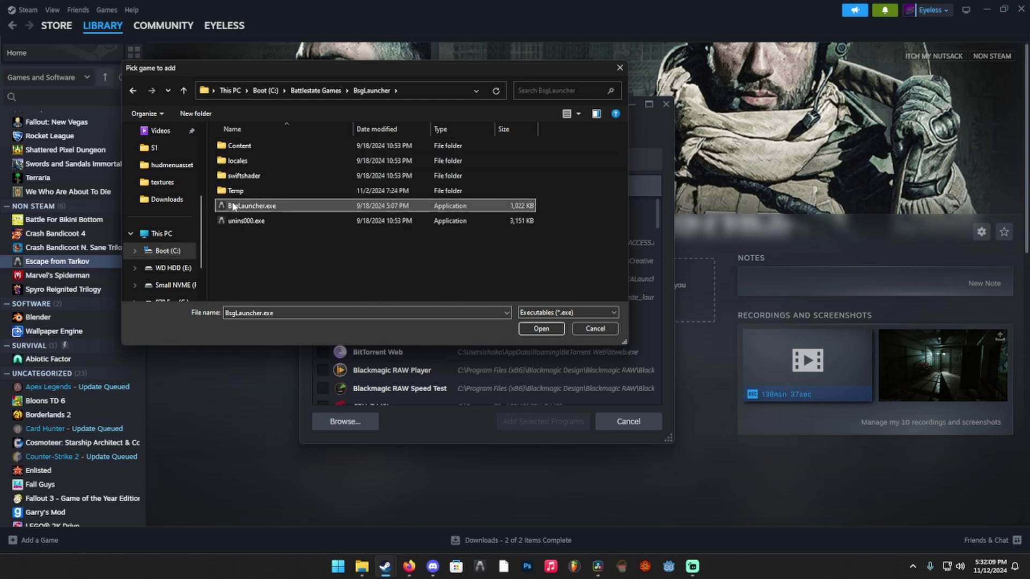
{"action": "left_click", "coordinate": [586, 330]}
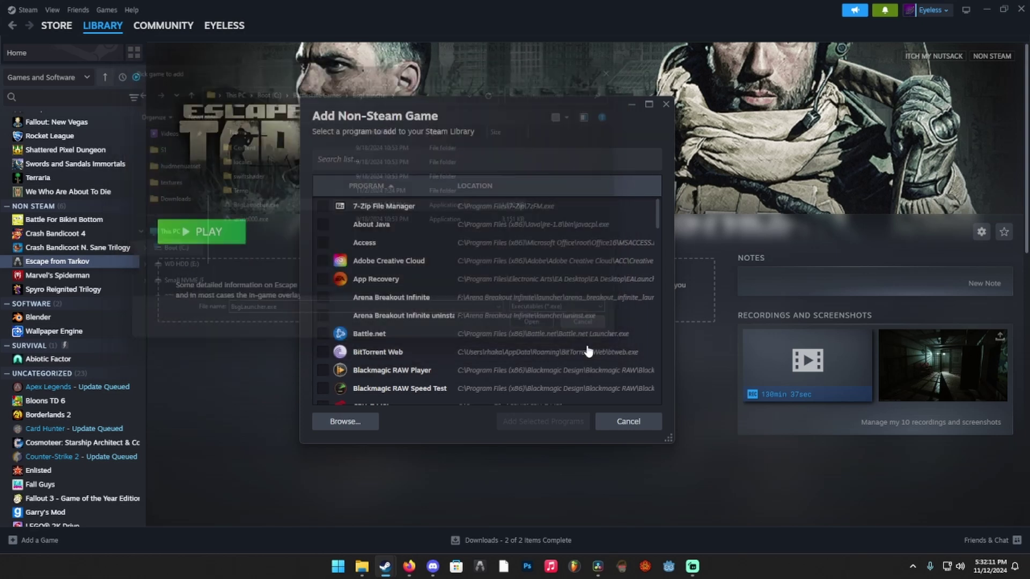
{"action": "left_click", "coordinate": [625, 424]}
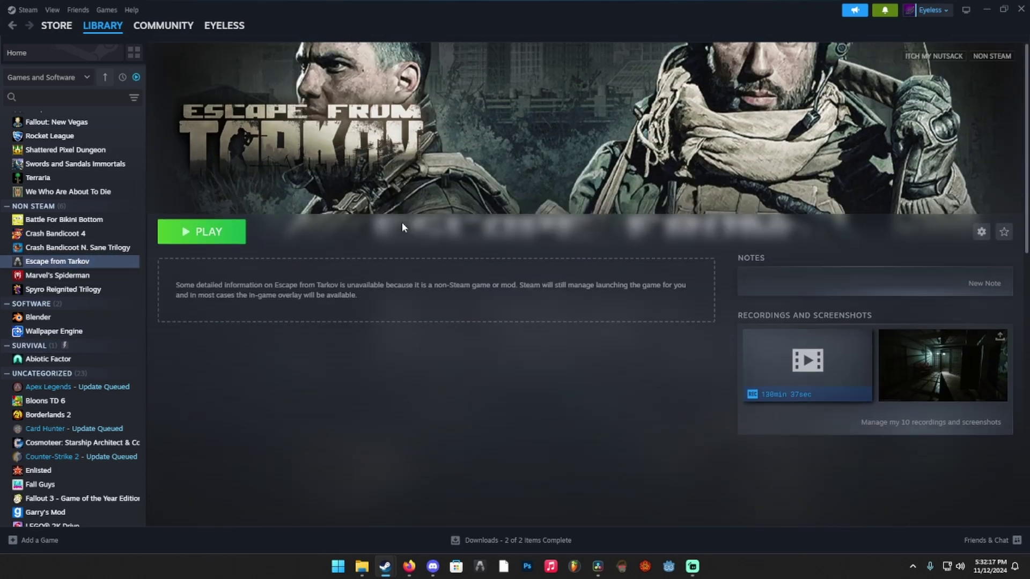
{"action": "scroll", "coordinate": [376, 224], "scroll_direction": "down", "scroll_amount": 2}
{"action": "scroll", "coordinate": [355, 223], "scroll_direction": "up", "scroll_amount": 2}
{"action": "right_click", "coordinate": [344, 116]}
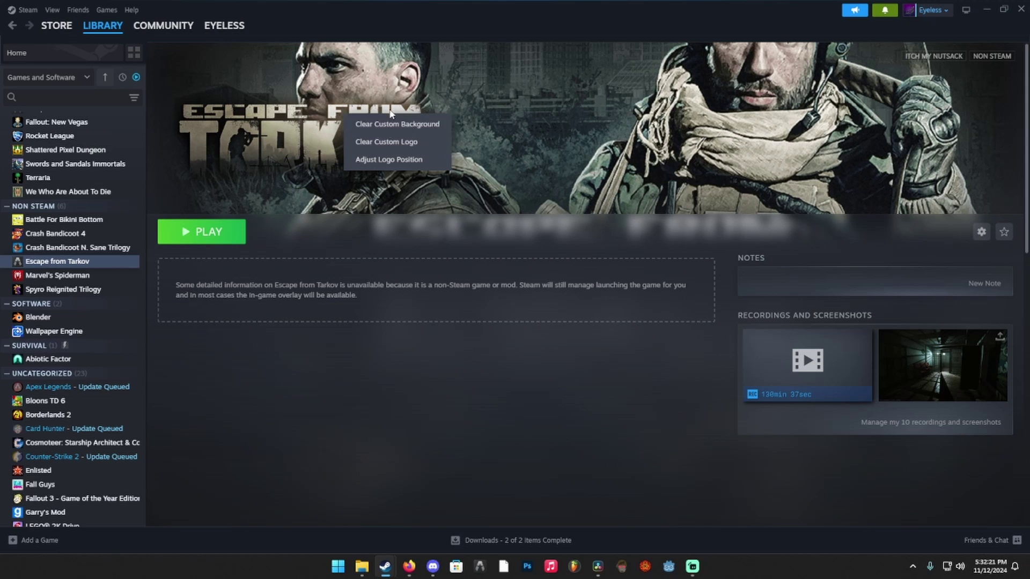
{"action": "left_click", "coordinate": [425, 245]}
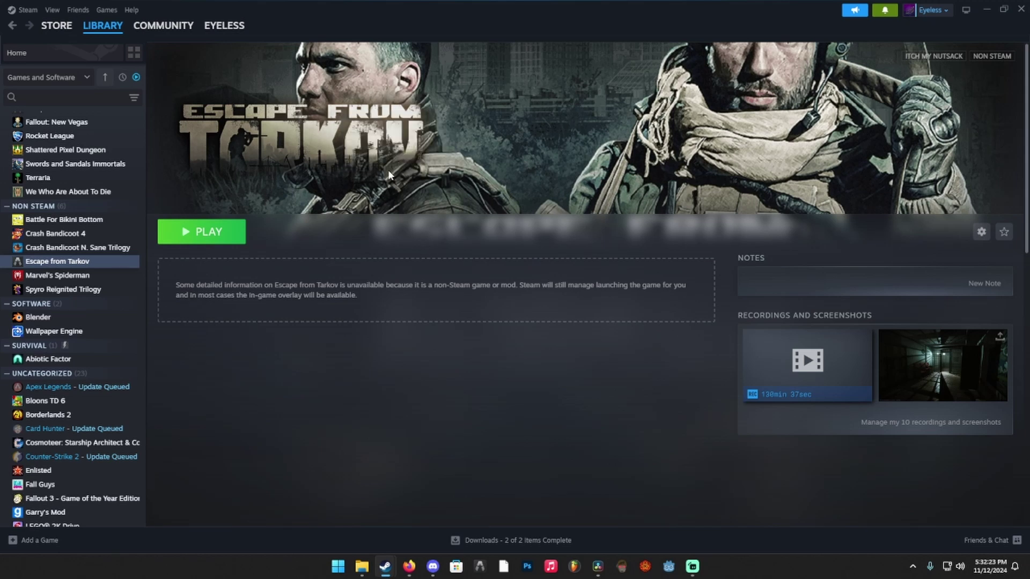
Start Escape from Tarkov from the Steam library through the Battlestate Games launcher, and open the in-game character screen.
{"action": "left_click", "coordinate": [220, 235]}
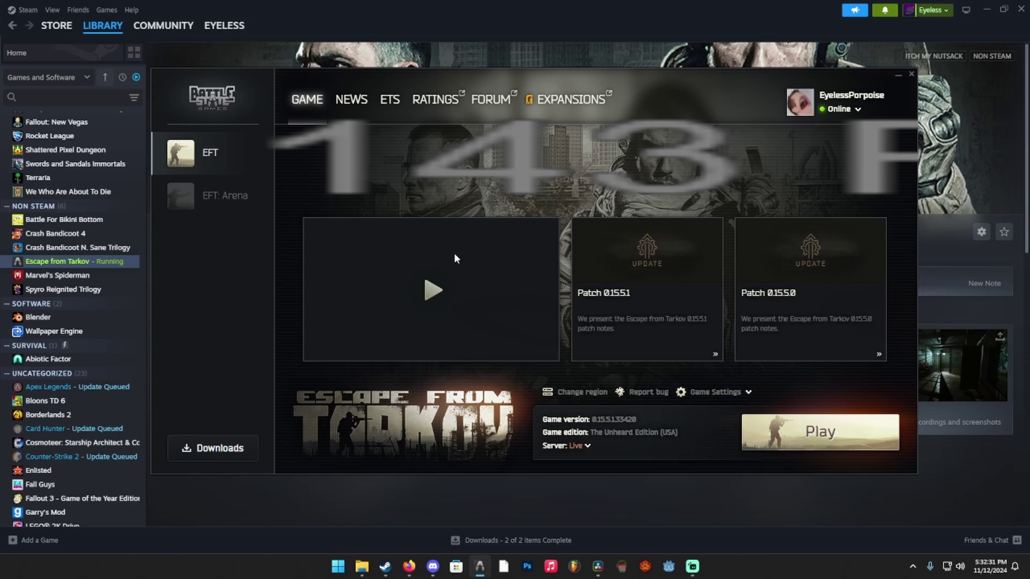
{"action": "left_click", "coordinate": [820, 432]}
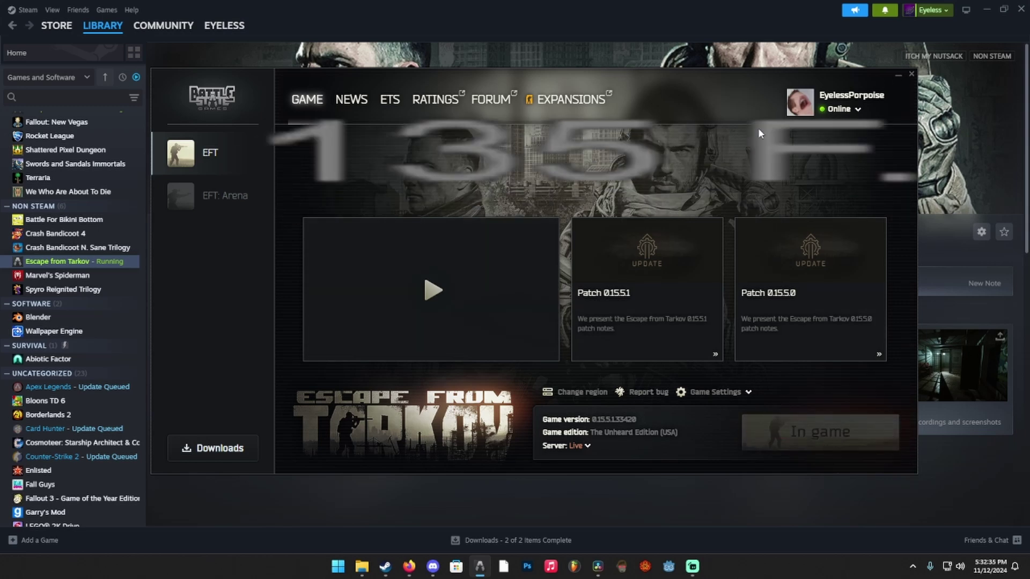
{"action": "left_click", "coordinate": [107, 267]}
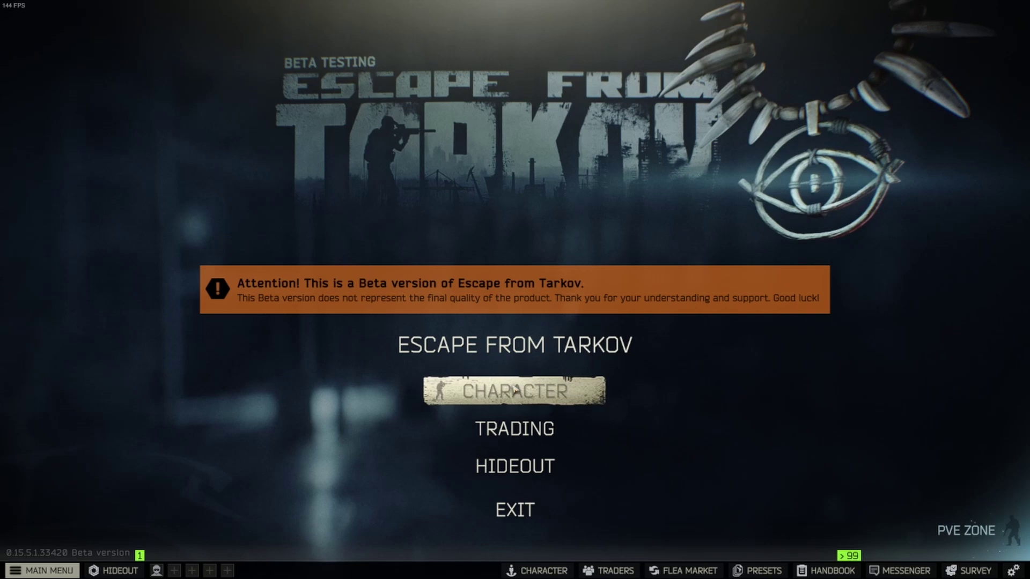
{"action": "left_click", "coordinate": [514, 391]}
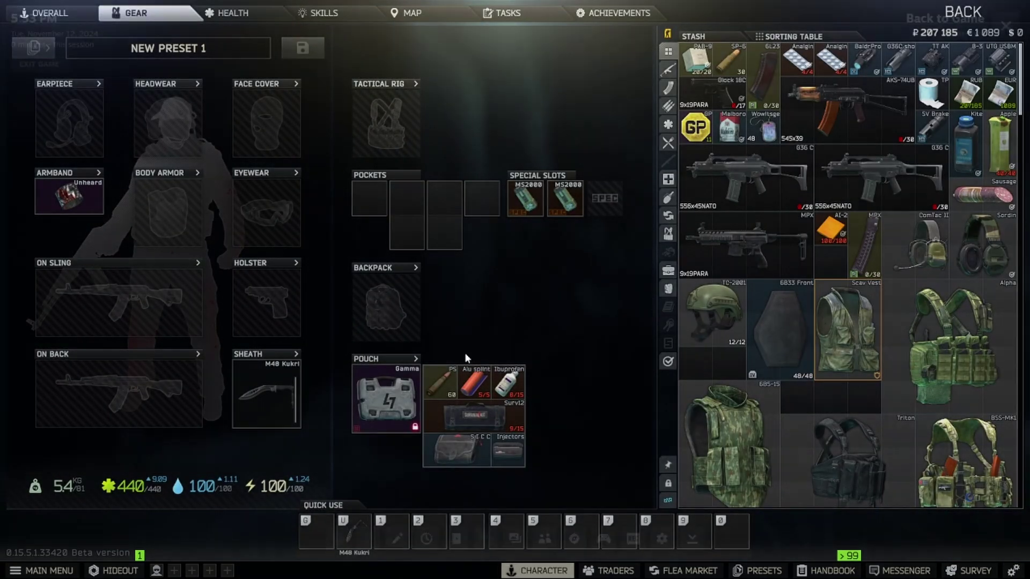
Open the Steam overlay over the game and show the video of the current background recording.
{"action": "key", "text": "shift+Tab"}
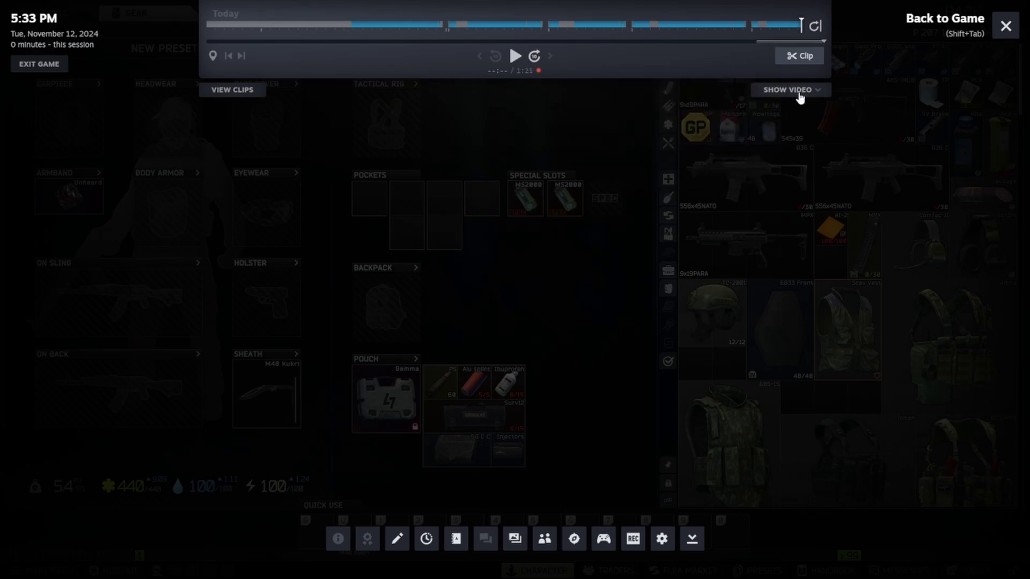
{"action": "left_click", "coordinate": [799, 96]}
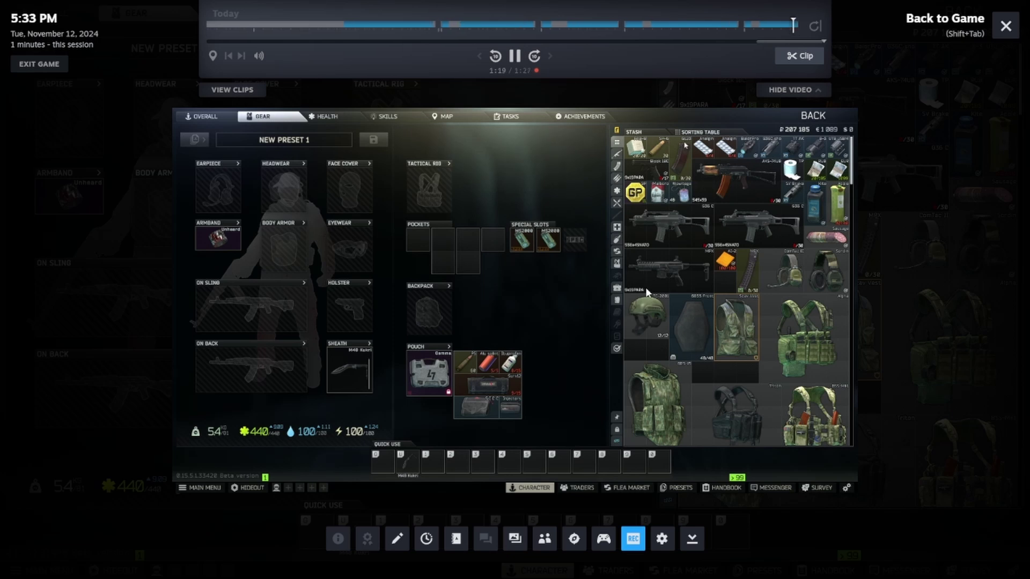
{"action": "left_click", "coordinate": [635, 543]}
{"action": "left_click", "coordinate": [637, 550]}
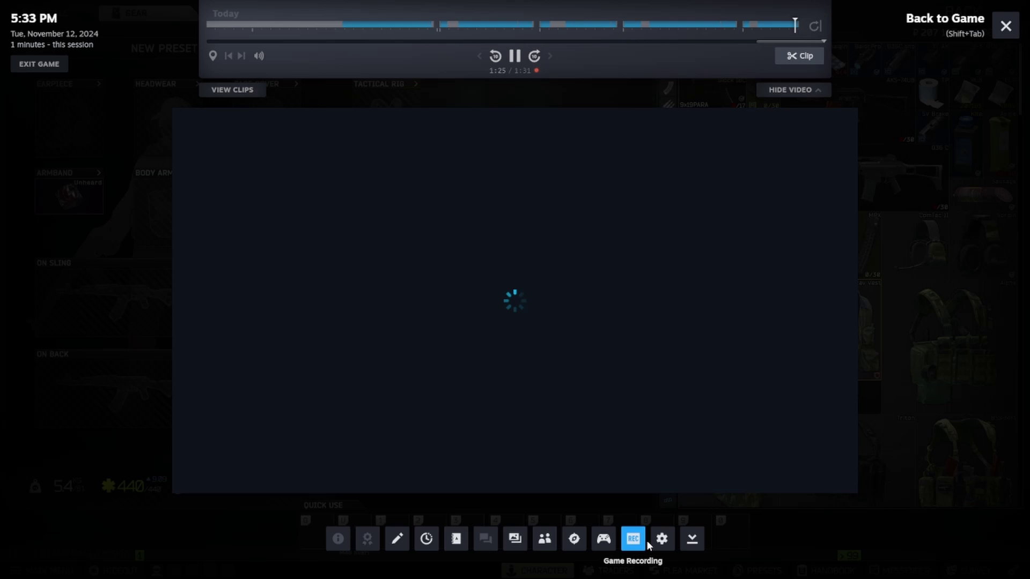
Open the overlay's Game Recording settings, search for "esca" among the games available for game-specific settings, and dismiss the search.
{"action": "left_click", "coordinate": [655, 544]}
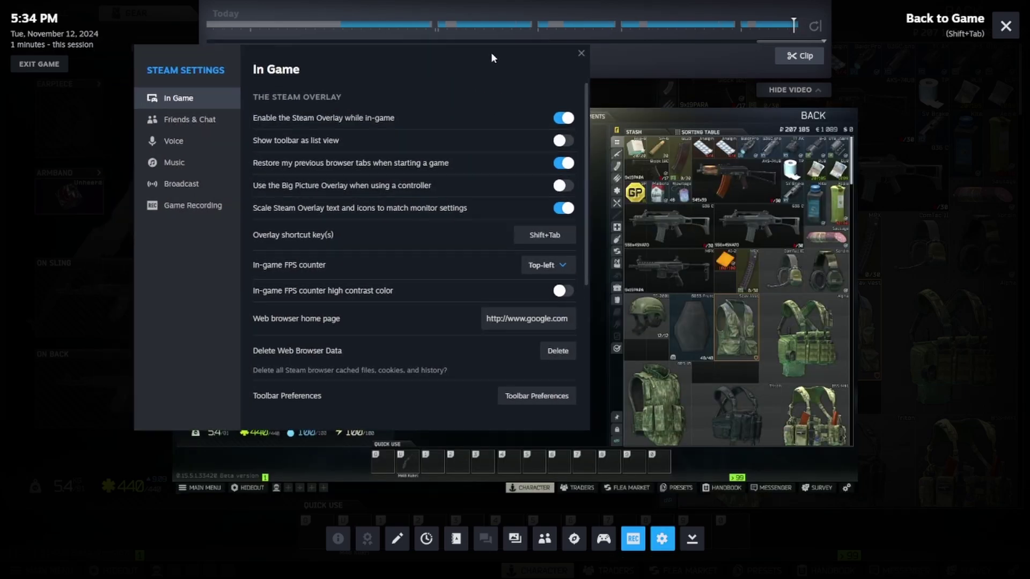
{"action": "left_click", "coordinate": [225, 213]}
{"action": "scroll", "coordinate": [418, 263], "scroll_direction": "down", "scroll_amount": 5}
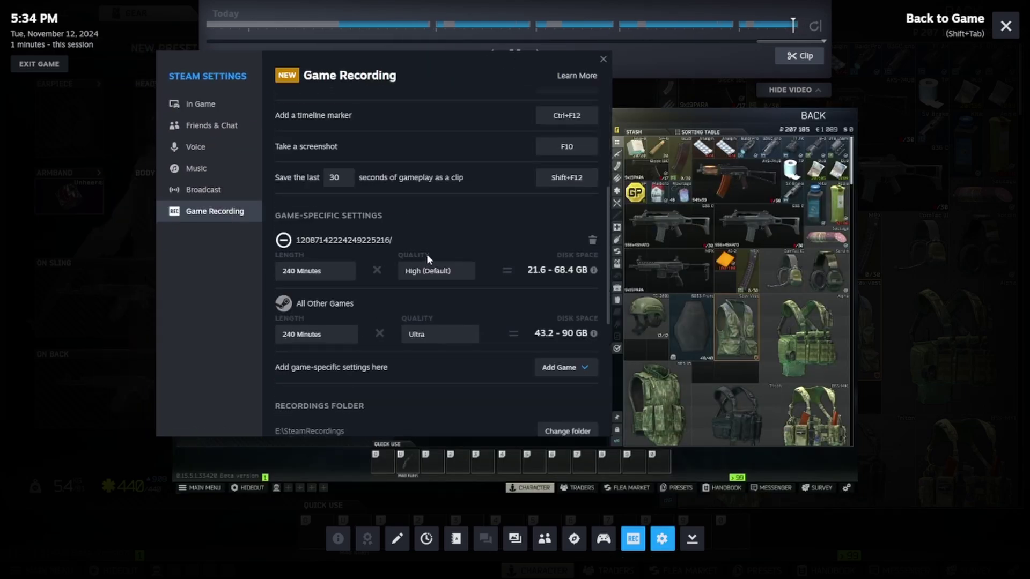
{"action": "left_click", "coordinate": [562, 369]}
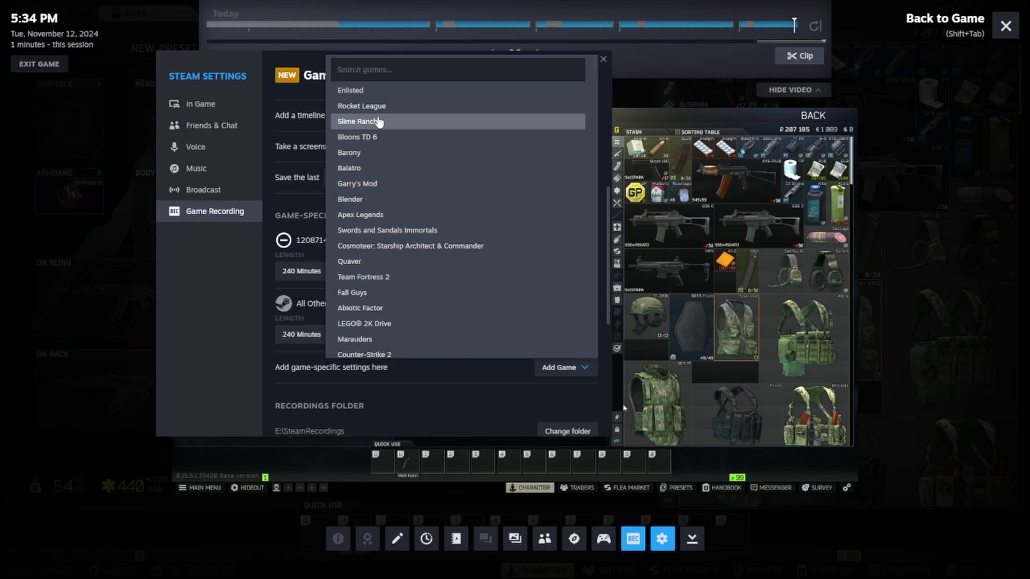
{"action": "left_click", "coordinate": [376, 71]}
{"action": "type", "text": "esca"}
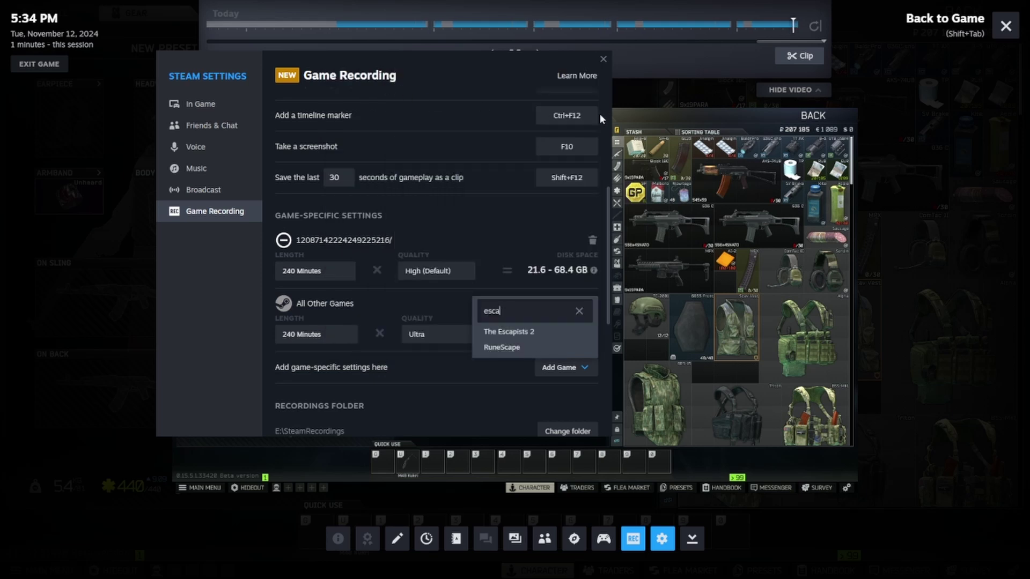
{"action": "left_click", "coordinate": [580, 311]}
{"action": "left_click", "coordinate": [261, 253]}
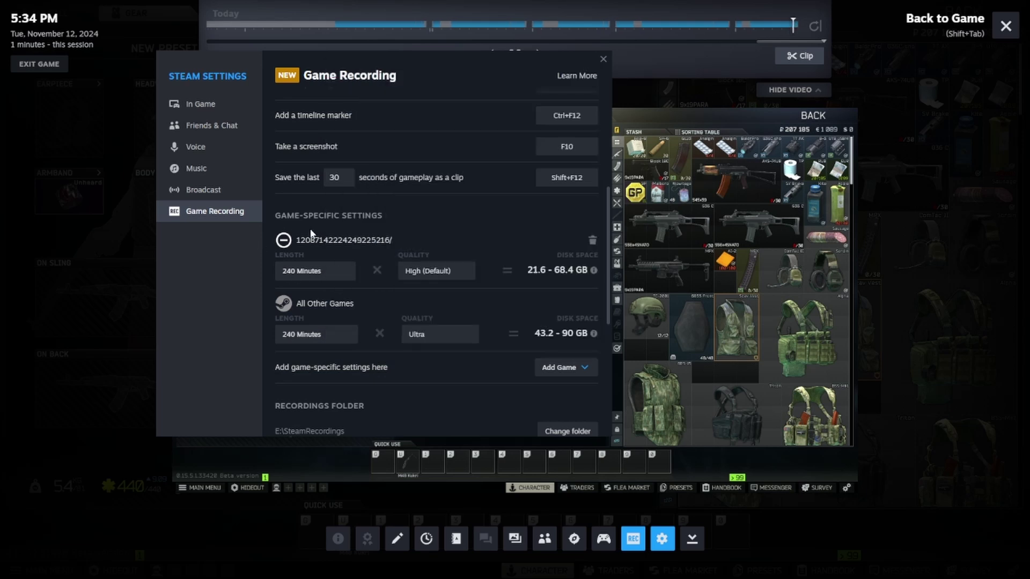
Delete the existing game-specific recording entry and add Escape from Tarkov to the game-specific settings.
{"action": "left_click", "coordinate": [593, 239]}
{"action": "left_click", "coordinate": [574, 307]}
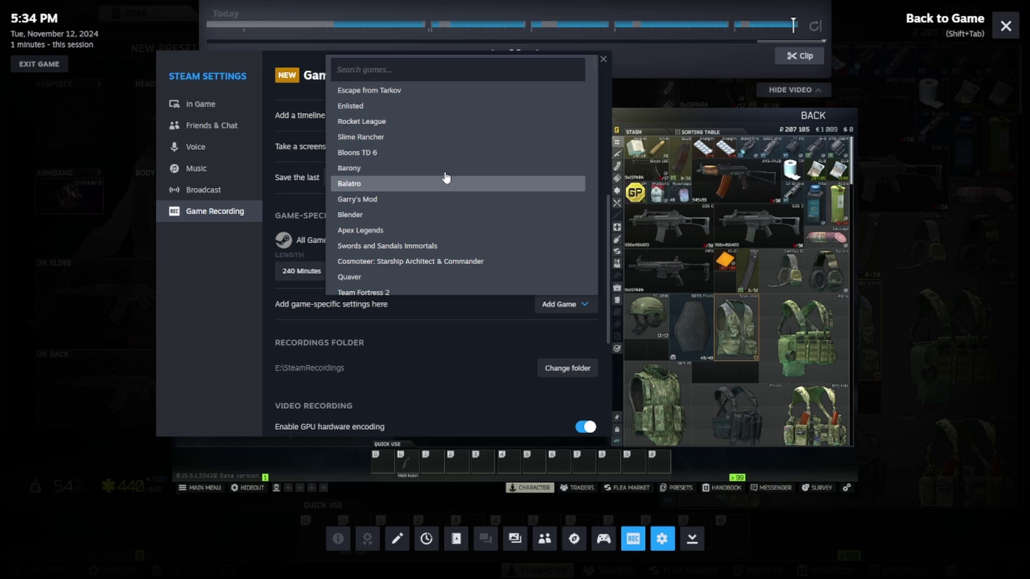
{"action": "left_click", "coordinate": [338, 103]}
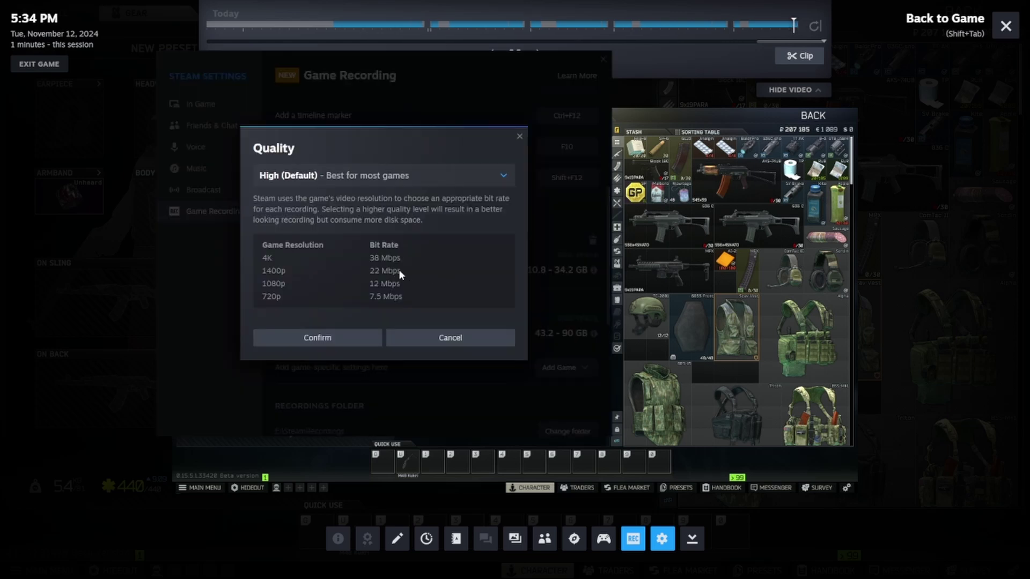
Set Escape from Tarkov's recording quality to Ultra and its recording length to 240 minutes, and close the overlay settings.
{"action": "left_click", "coordinate": [321, 177]}
{"action": "left_click", "coordinate": [359, 212]}
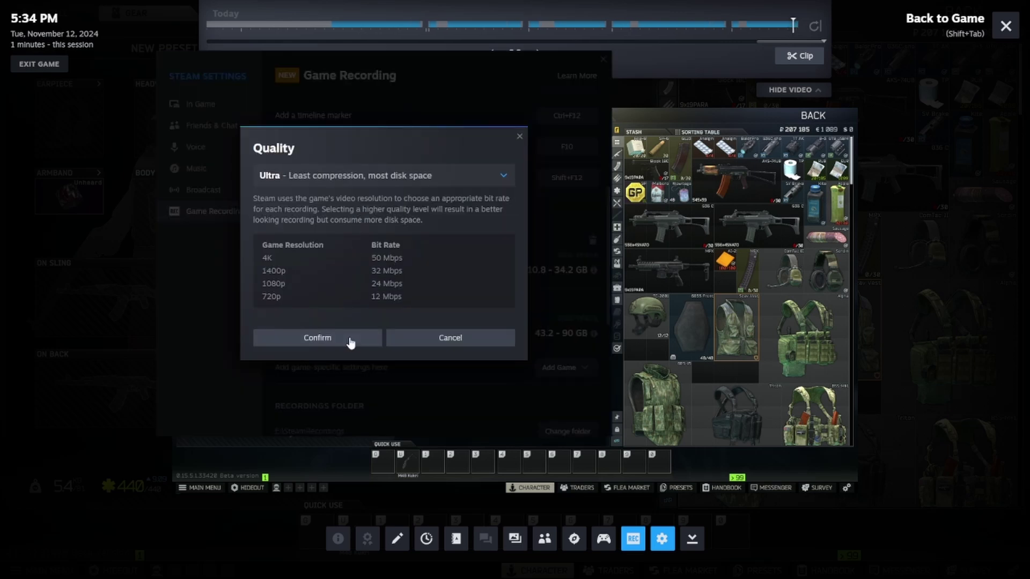
{"action": "left_click", "coordinate": [348, 341]}
{"action": "left_click", "coordinate": [316, 271]}
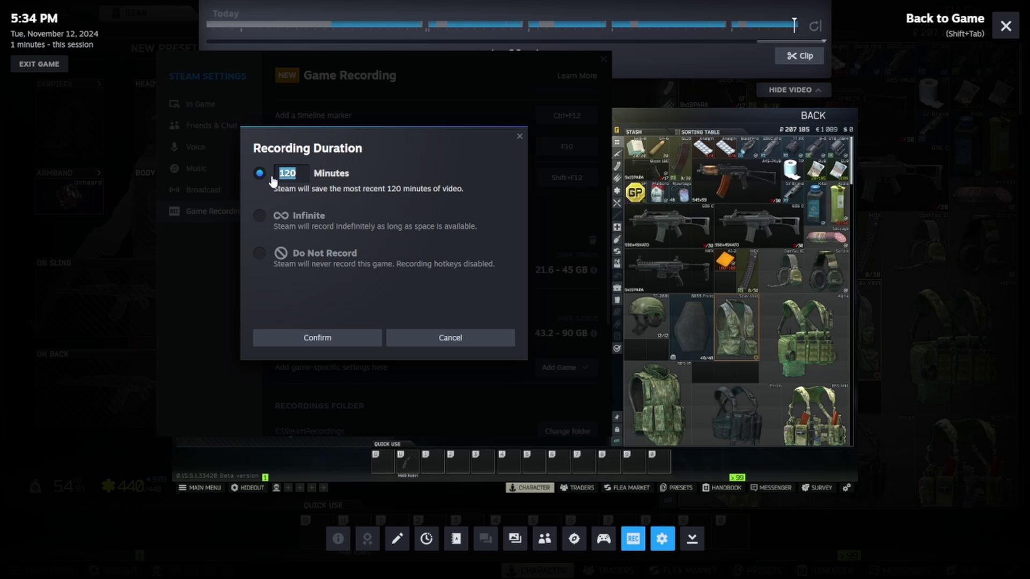
{"action": "left_click", "coordinate": [369, 343]}
{"action": "left_click", "coordinate": [603, 59]}
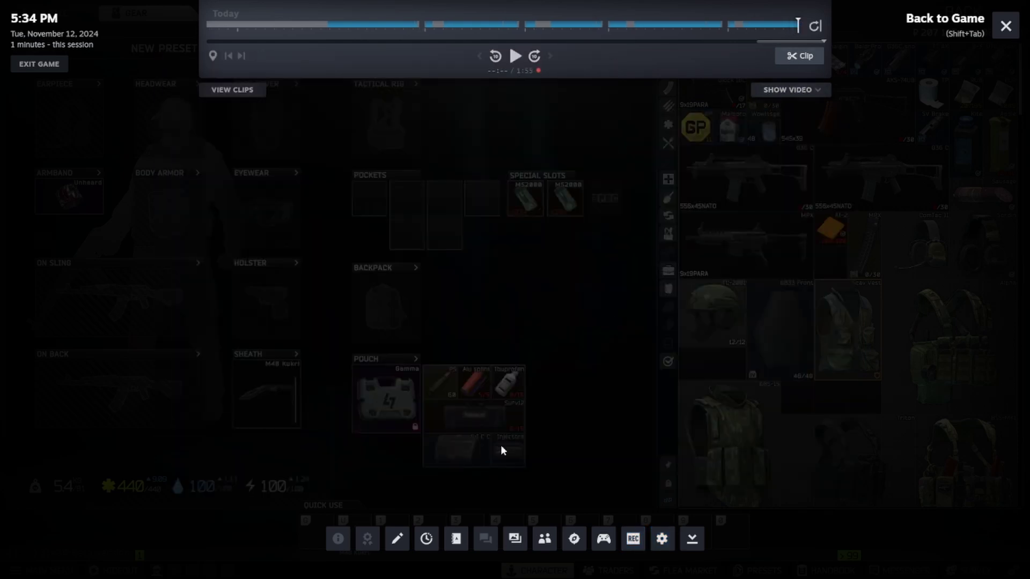
Switch to the Steam library, view the recordings and screenshots of all games starting from Escape from Tarkov's, and close the media window.
{"action": "key", "text": "super"}
{"action": "mouse_move", "coordinate": [373, 563]}
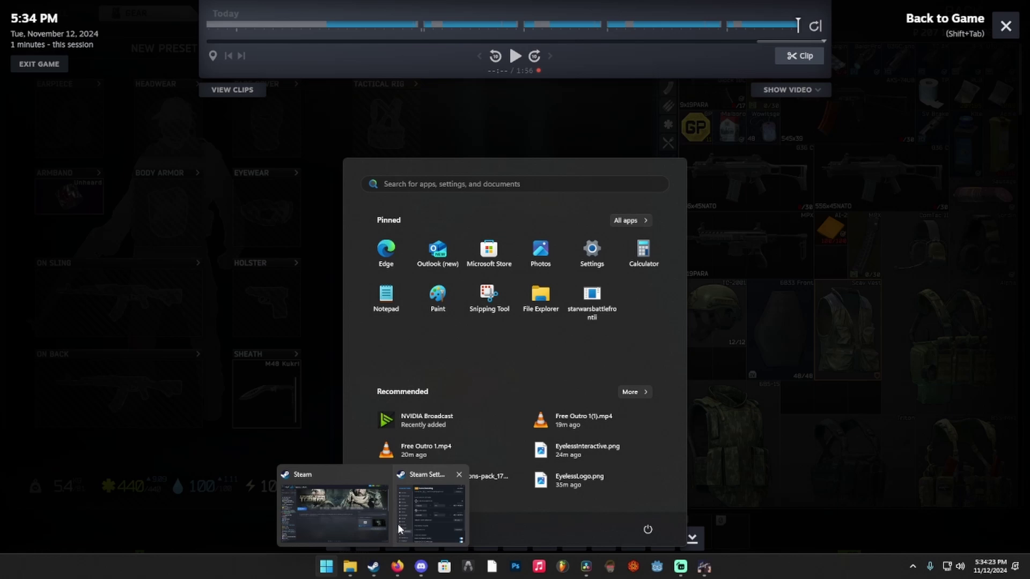
{"action": "left_click", "coordinate": [327, 510]}
{"action": "left_click", "coordinate": [861, 418]}
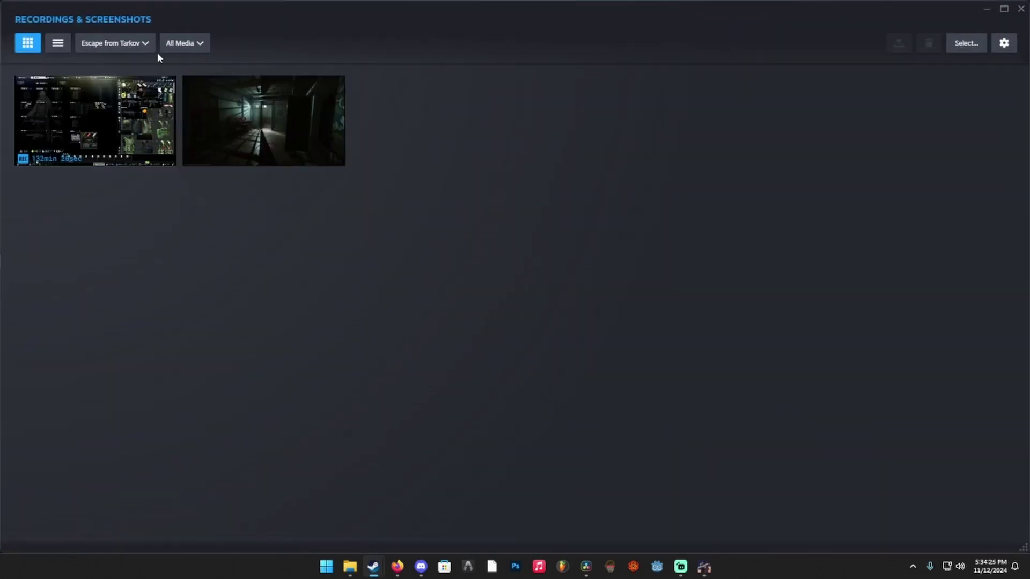
{"action": "left_click", "coordinate": [153, 45]}
{"action": "left_click", "coordinate": [134, 84]}
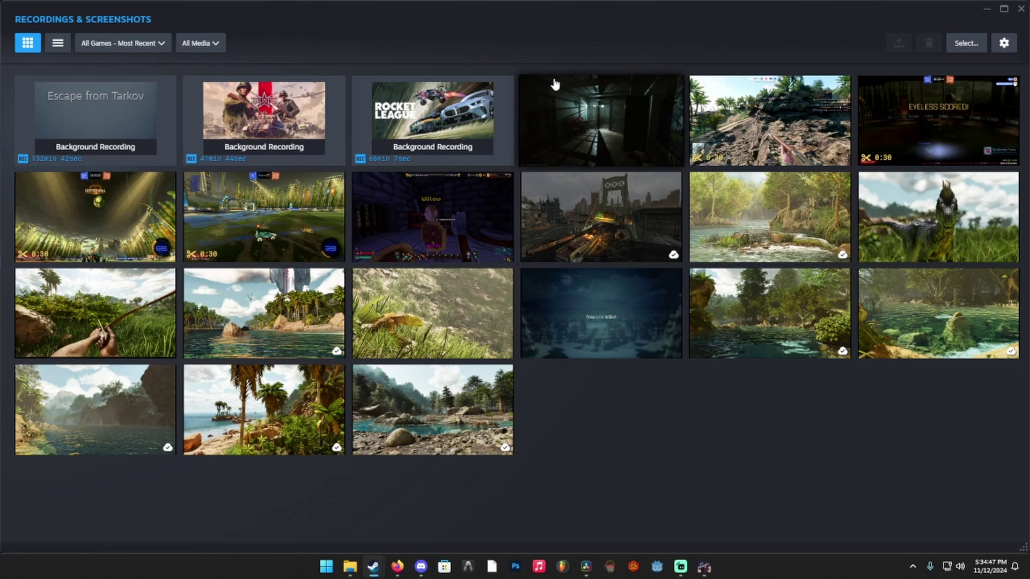
{"action": "left_click", "coordinate": [1021, 9]}
Review the shortcut keys, game-specific settings, and video and audio options in Steam's Game Recording settings, and close the settings.
{"action": "left_click", "coordinate": [24, 10]}
{"action": "left_click", "coordinate": [32, 115]}
{"action": "scroll", "coordinate": [358, 406], "scroll_direction": "down", "scroll_amount": 1}
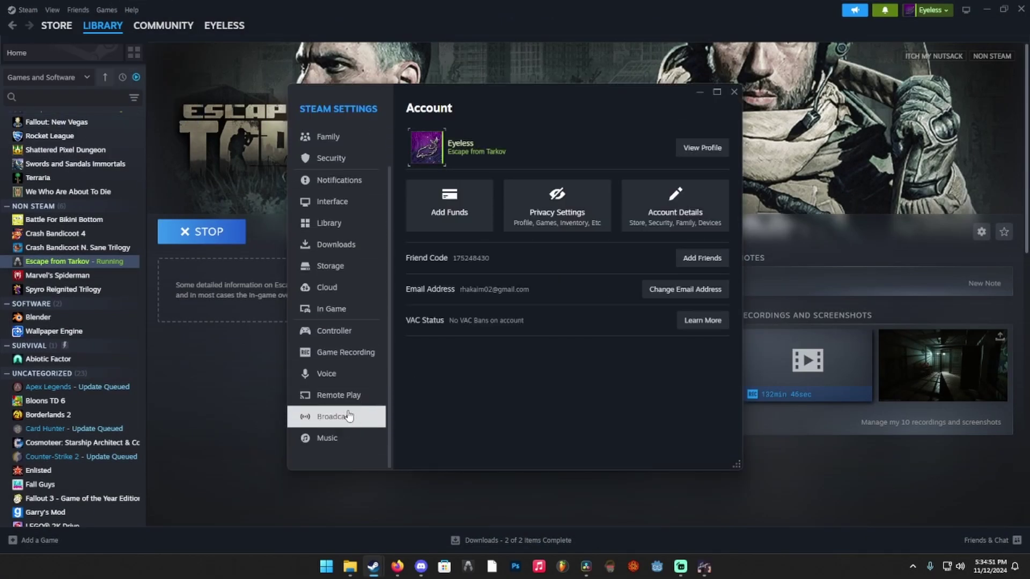
{"action": "left_click", "coordinate": [346, 352]}
{"action": "scroll", "coordinate": [513, 273], "scroll_direction": "down", "scroll_amount": 2}
{"action": "scroll", "coordinate": [513, 276], "scroll_direction": "down", "scroll_amount": 1}
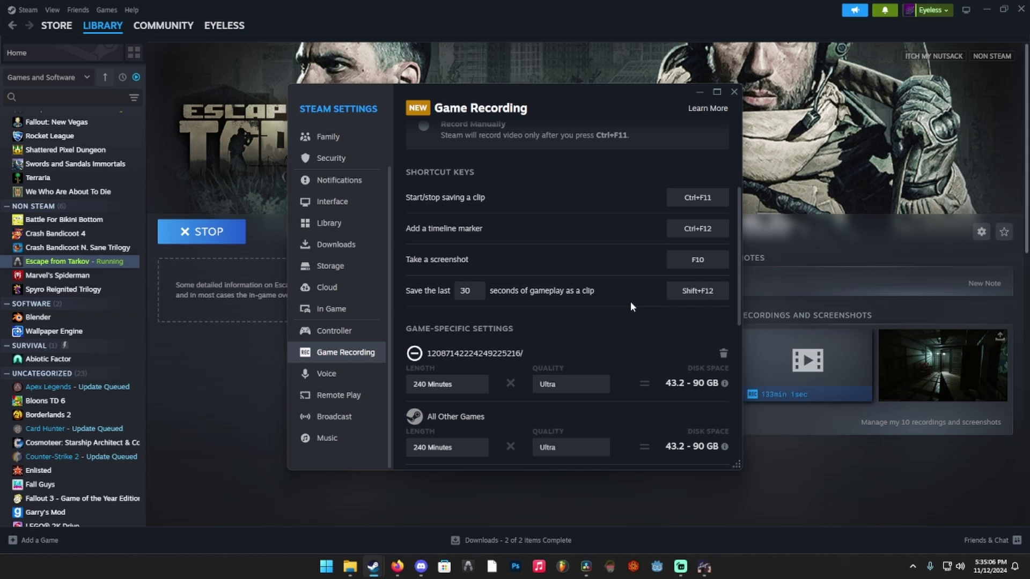
{"action": "scroll", "coordinate": [617, 314], "scroll_direction": "down", "scroll_amount": 6}
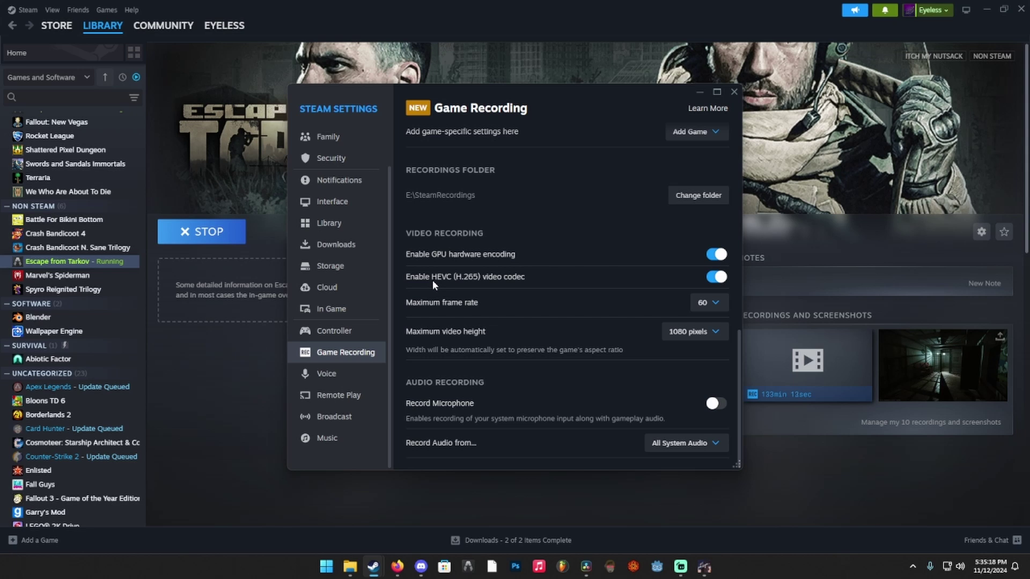
{"action": "scroll", "coordinate": [593, 232], "scroll_direction": "up", "scroll_amount": 5}
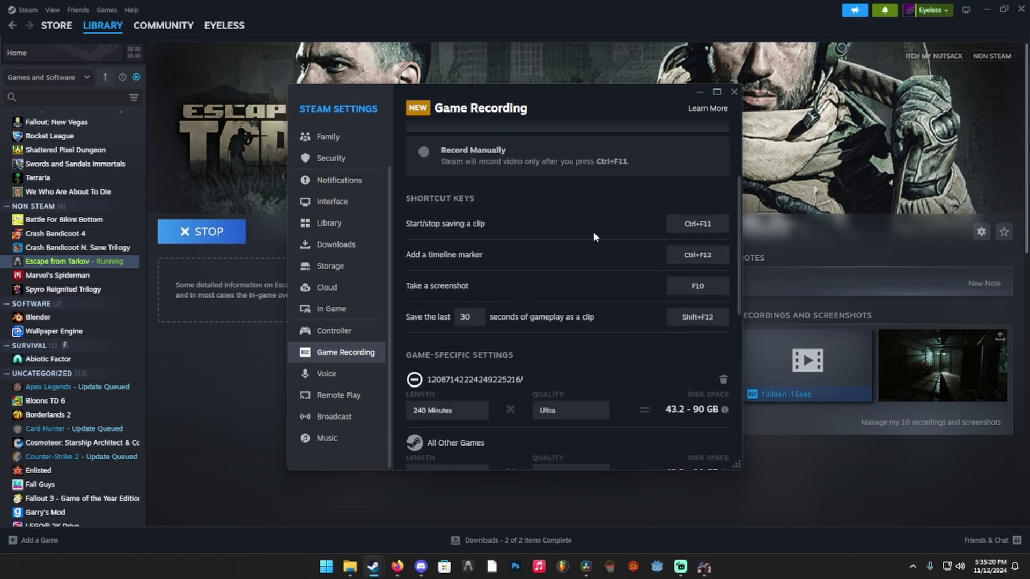
{"action": "left_click", "coordinate": [734, 93]}
Switch back to Escape from Tarkov, leave the Steam overlay and the character screen, and exit the game from its main menu.
{"action": "left_click", "coordinate": [703, 569]}
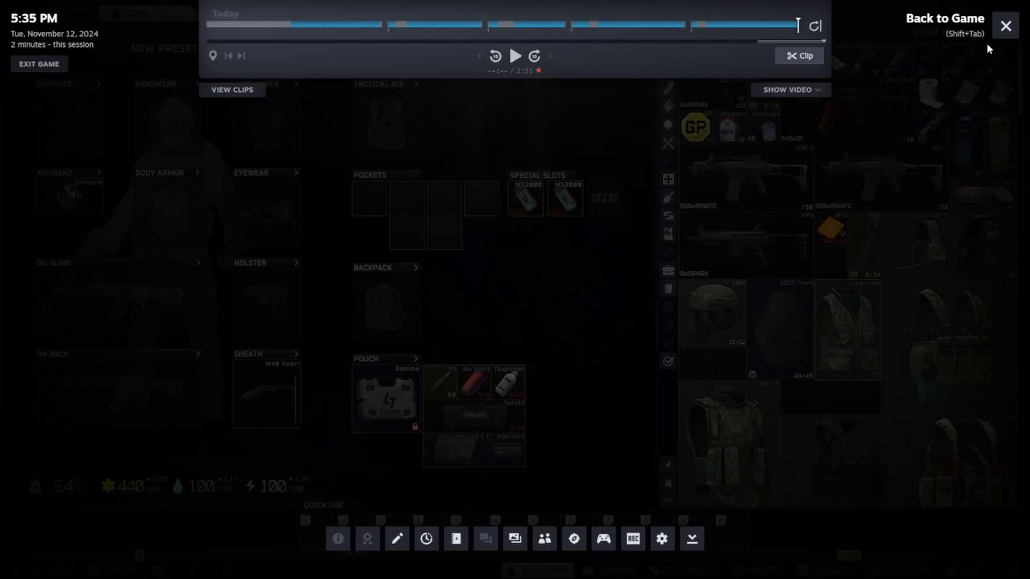
{"action": "left_click", "coordinate": [1006, 26]}
{"action": "left_click", "coordinate": [974, 15]}
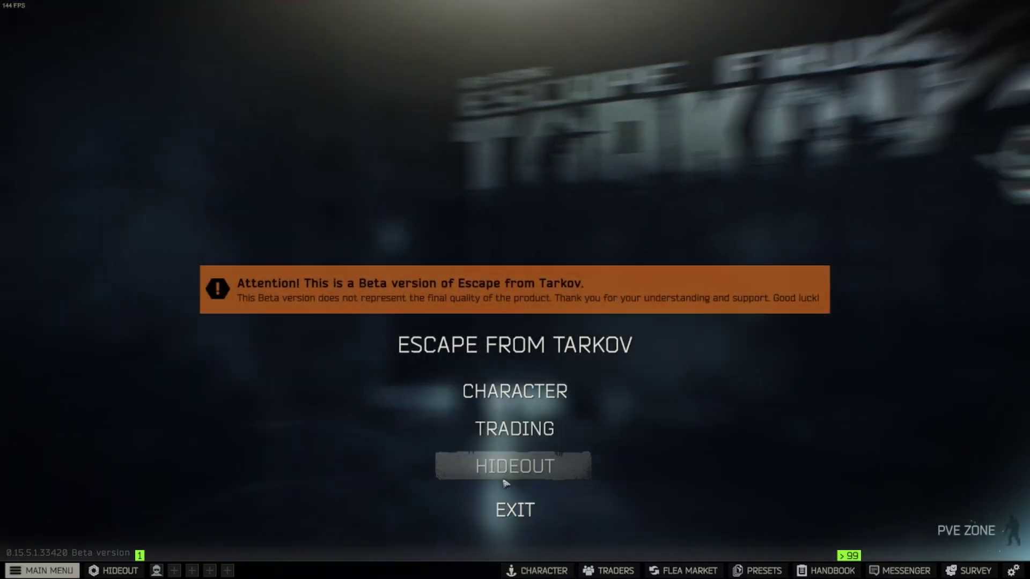
{"action": "left_click", "coordinate": [516, 507]}
{"action": "left_click", "coordinate": [532, 301]}
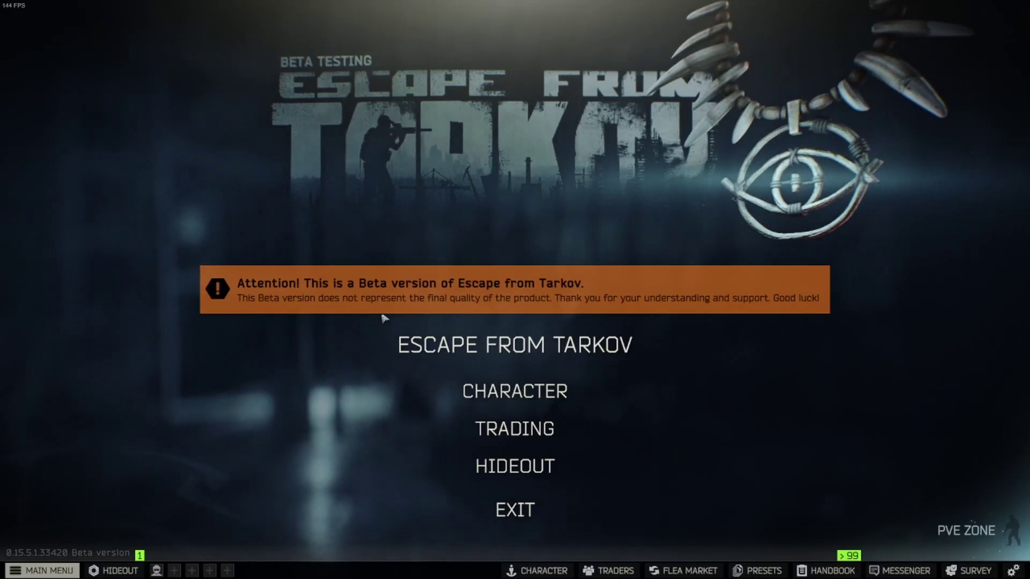